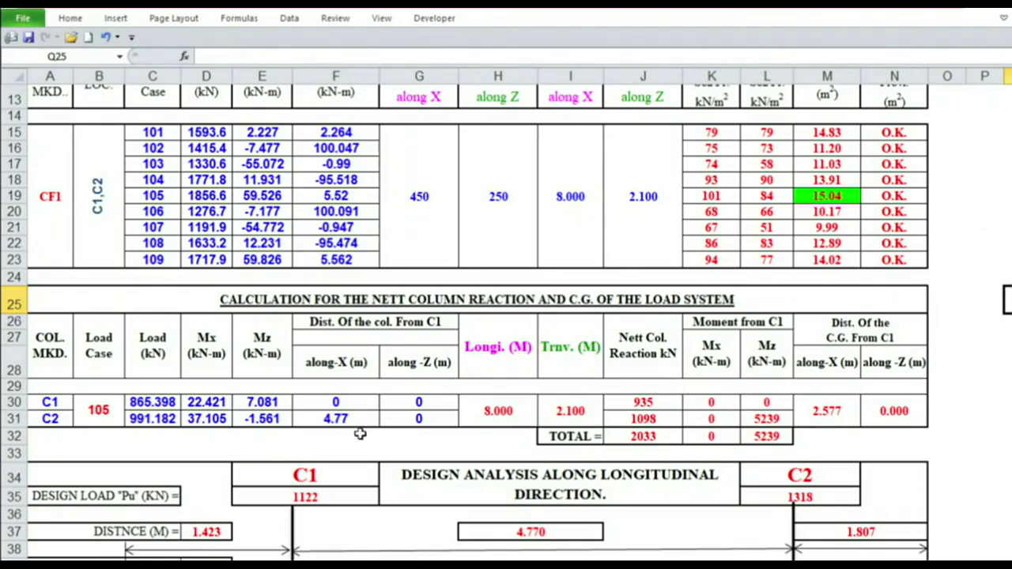
- Inspect C2's distance along X and C1's nett column reaction formula, together with C1's load, Mx and Mz inputs
left_click(348, 419)
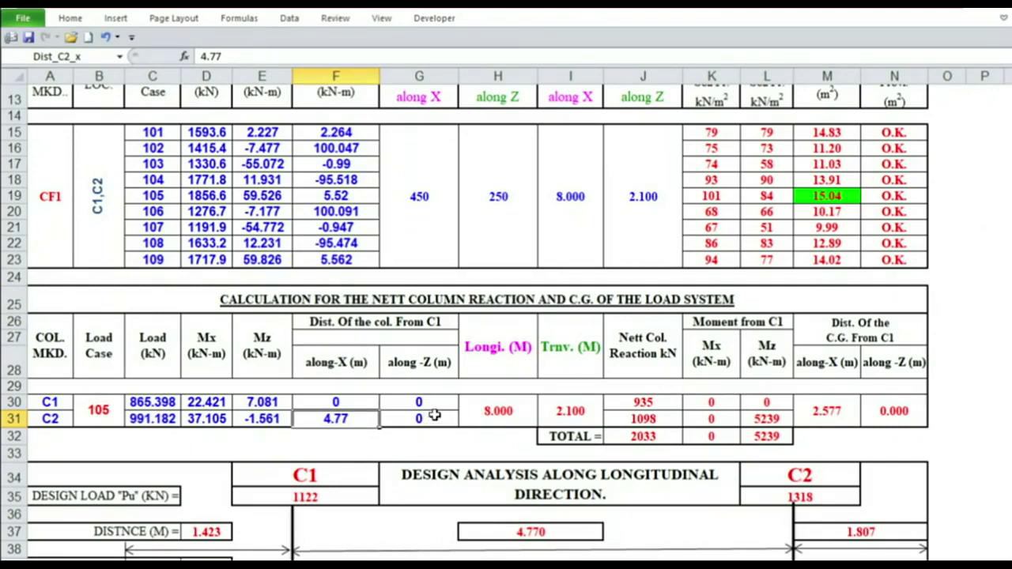
left_click(644, 400)
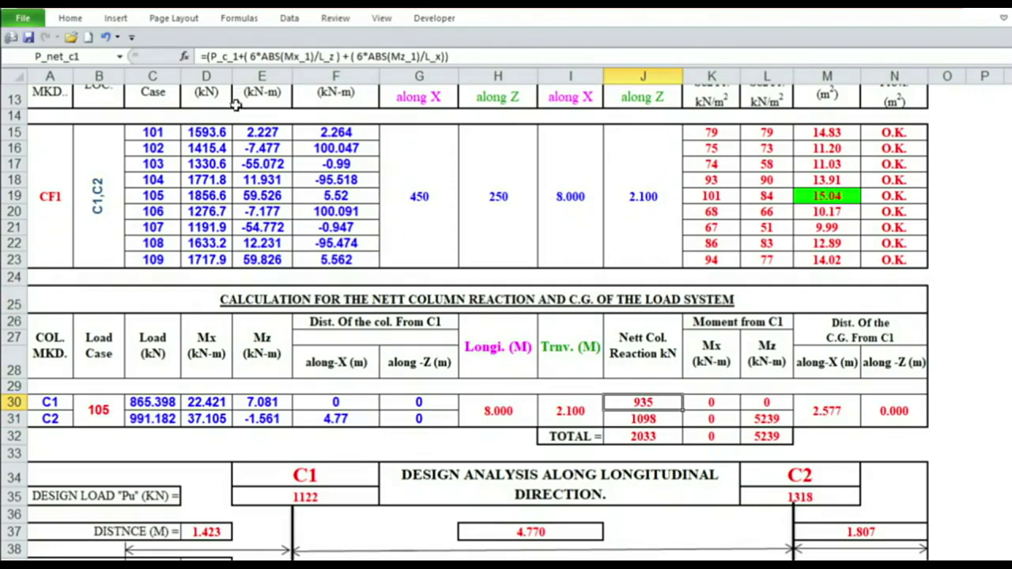
left_click(169, 405)
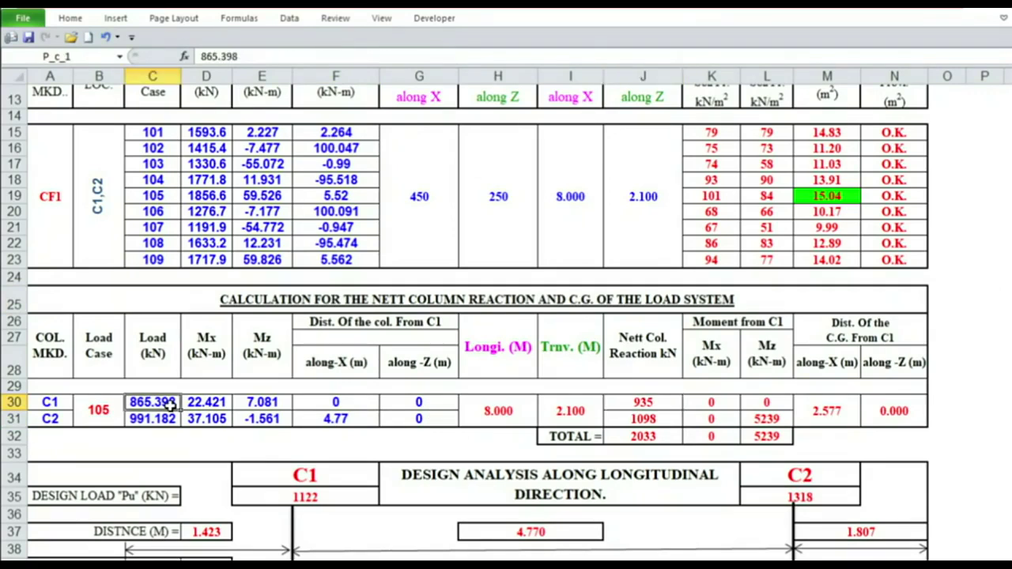
left_click(644, 404)
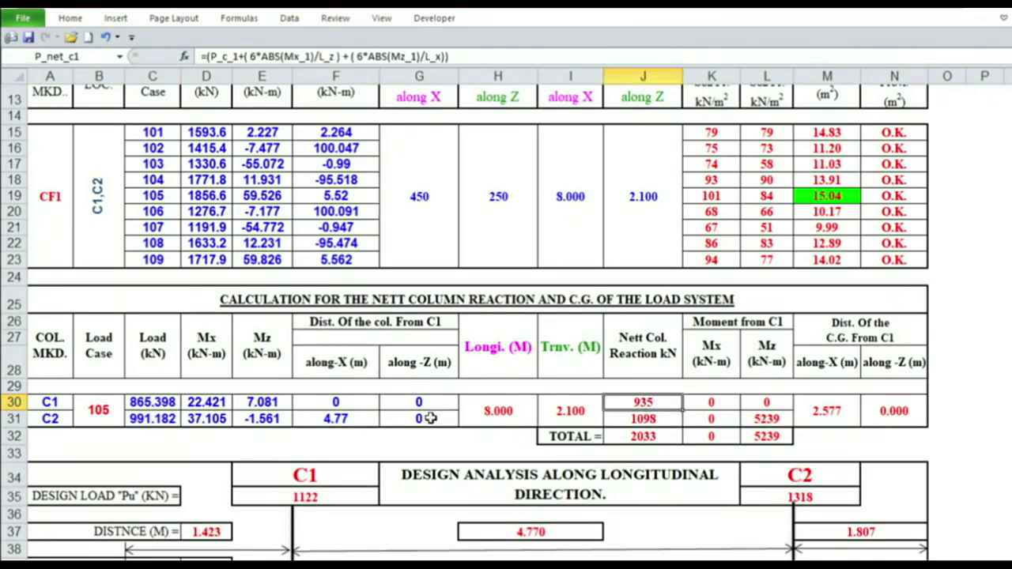
left_click(215, 401)
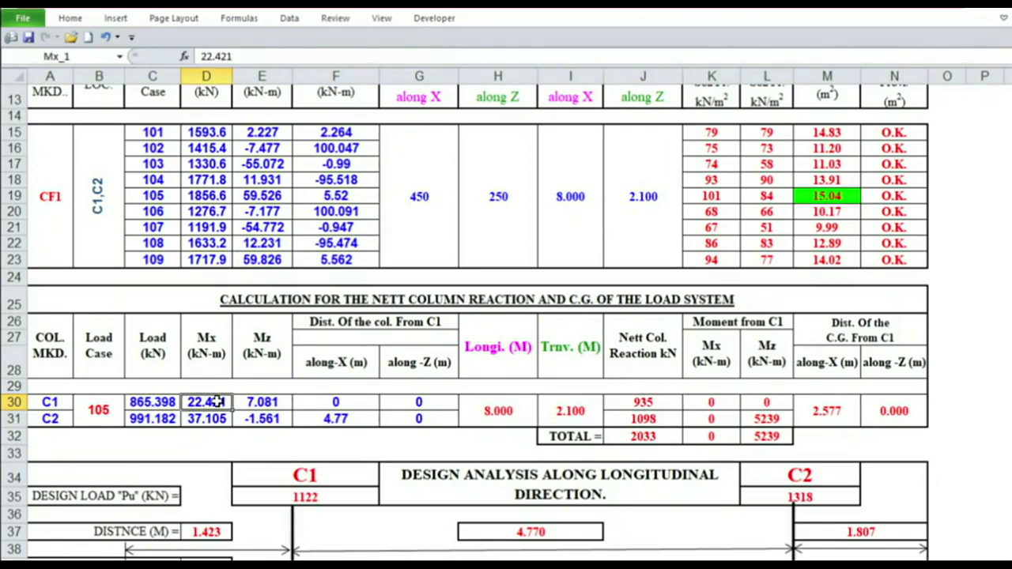
left_click(277, 402)
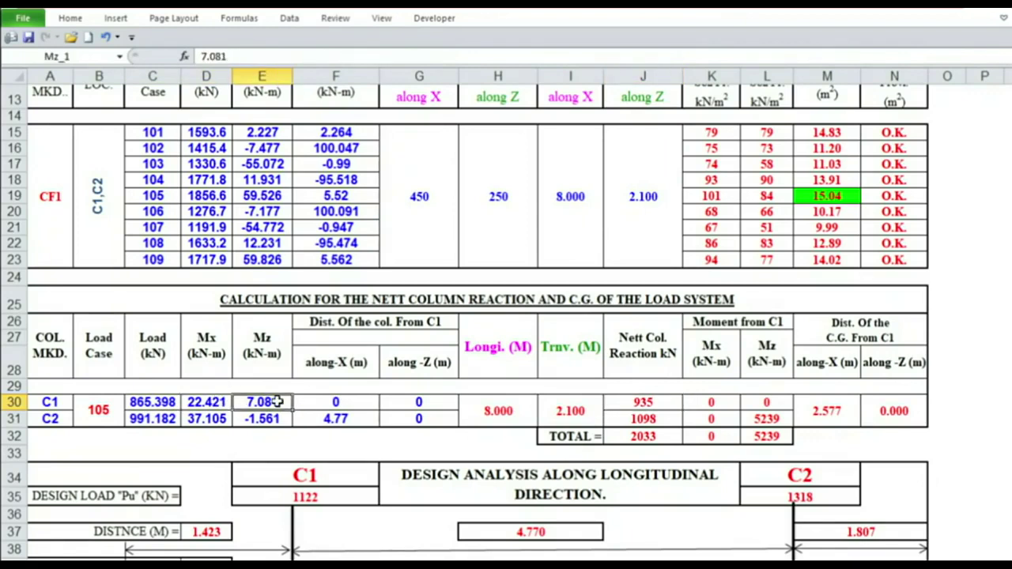
- Review C2's load, Mx and Mz inputs and return to C1's nett column reaction
left_click(147, 423)
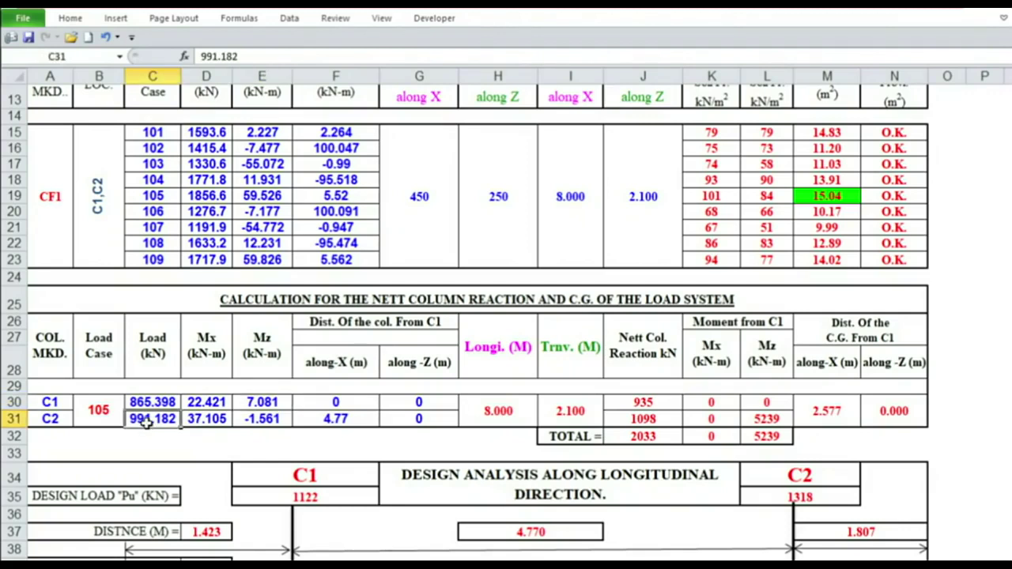
left_click(202, 423)
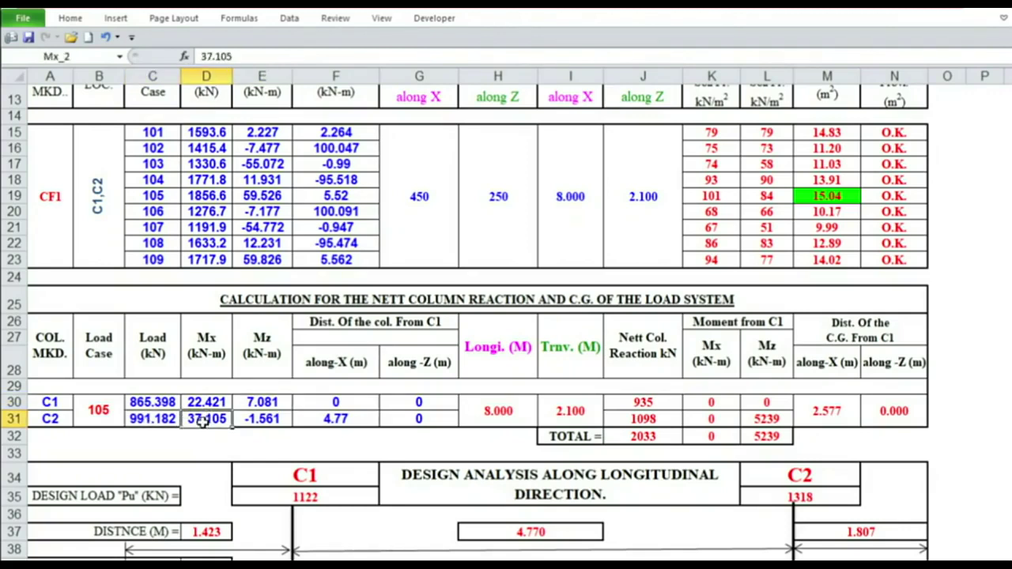
left_click(275, 417)
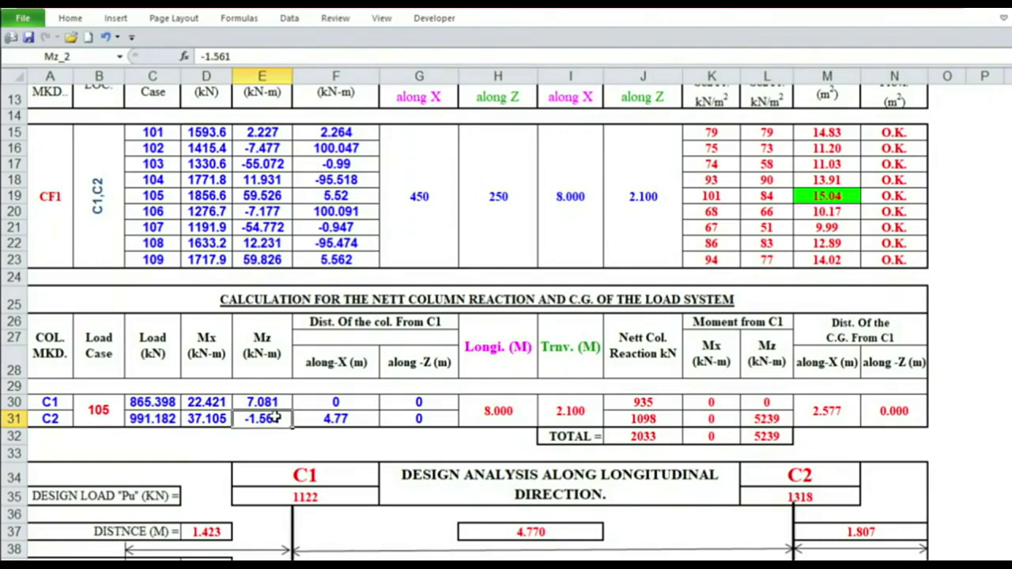
left_click(630, 404)
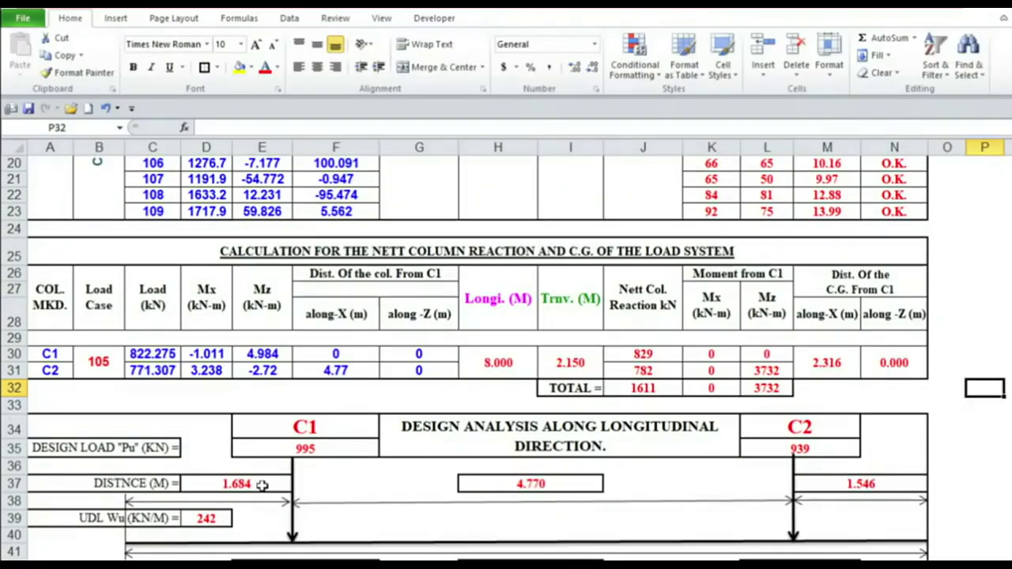
- Check the formulas for the beam projection distances beyond columns C1 and C2 in the longitudinal analysis
left_click(262, 485)
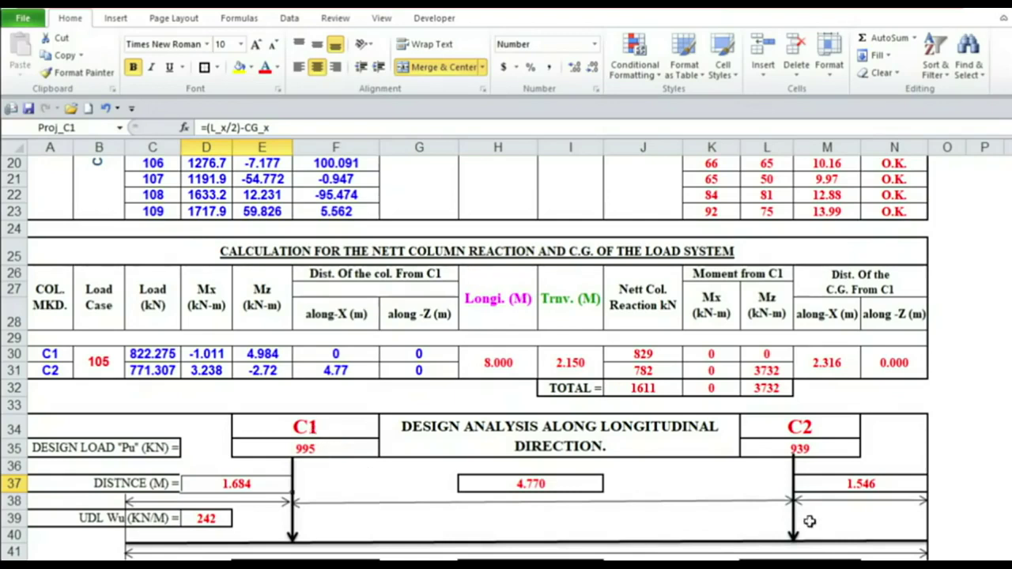
left_click(869, 484)
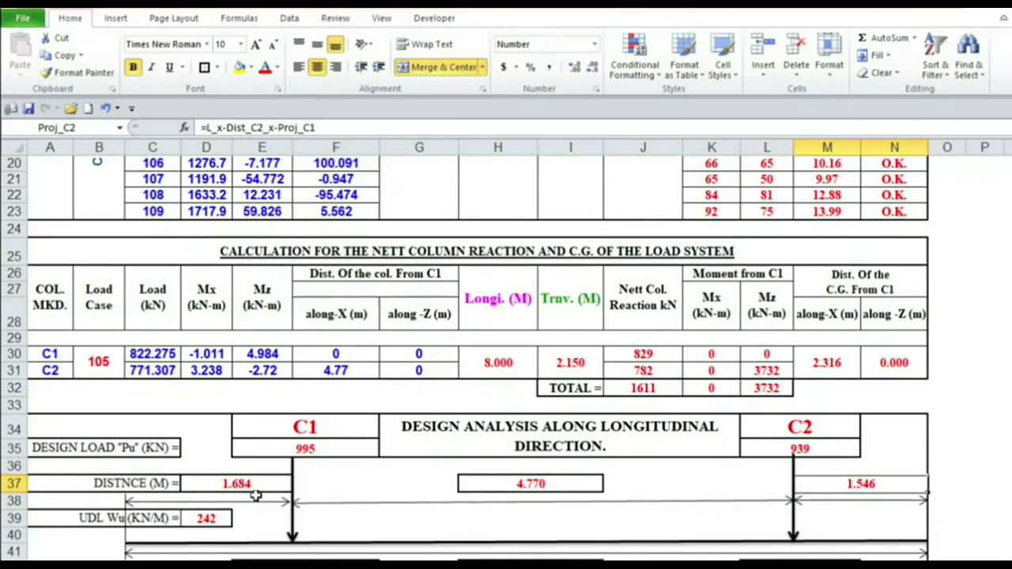
left_click(987, 444)
- Examine the initial moment formulas on both sides of C1 and the moment distribution formula on its outer side
scroll(274, 411, "down", 4)
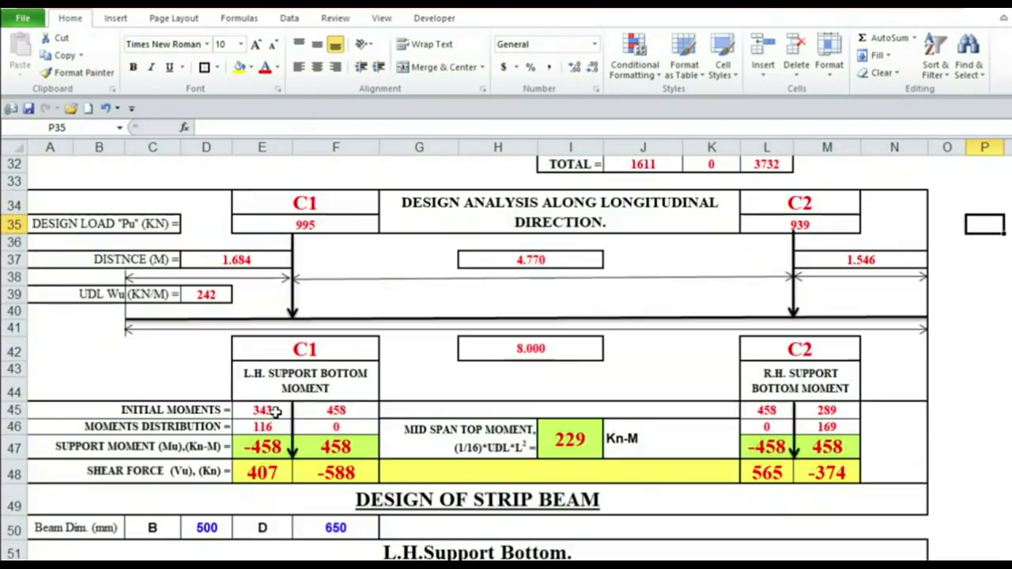
left_click(275, 411)
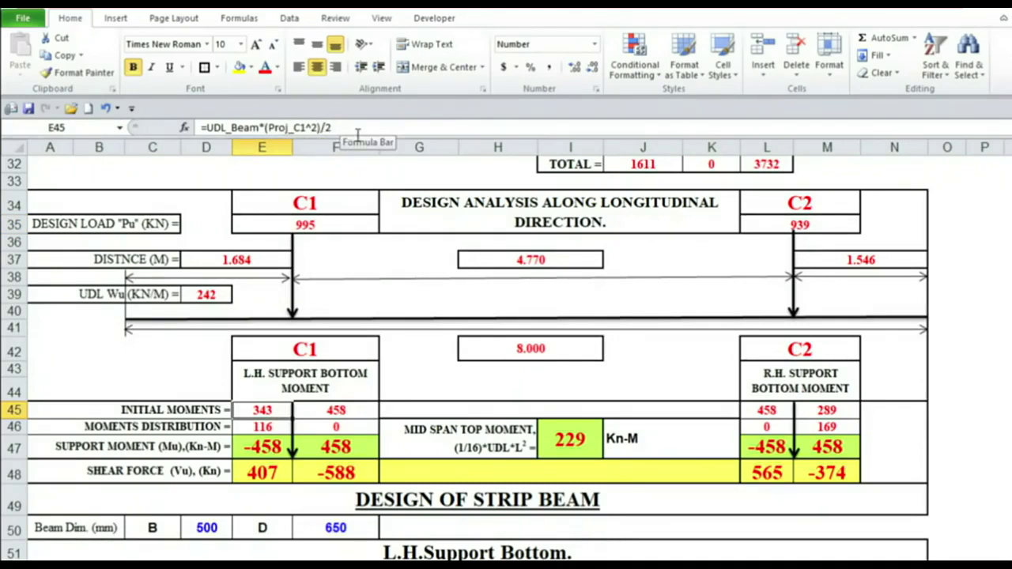
key("Down")
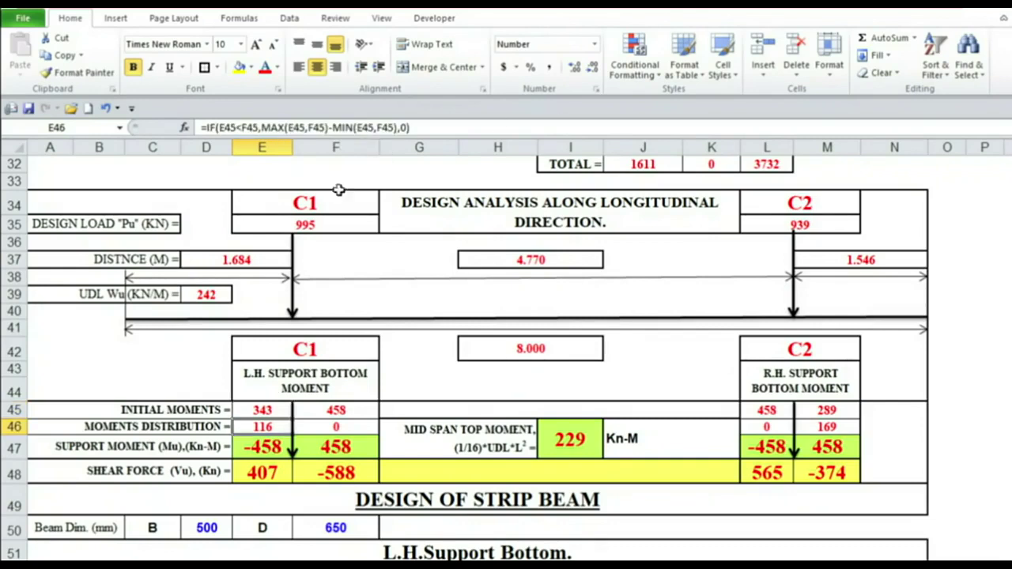
left_click(353, 415)
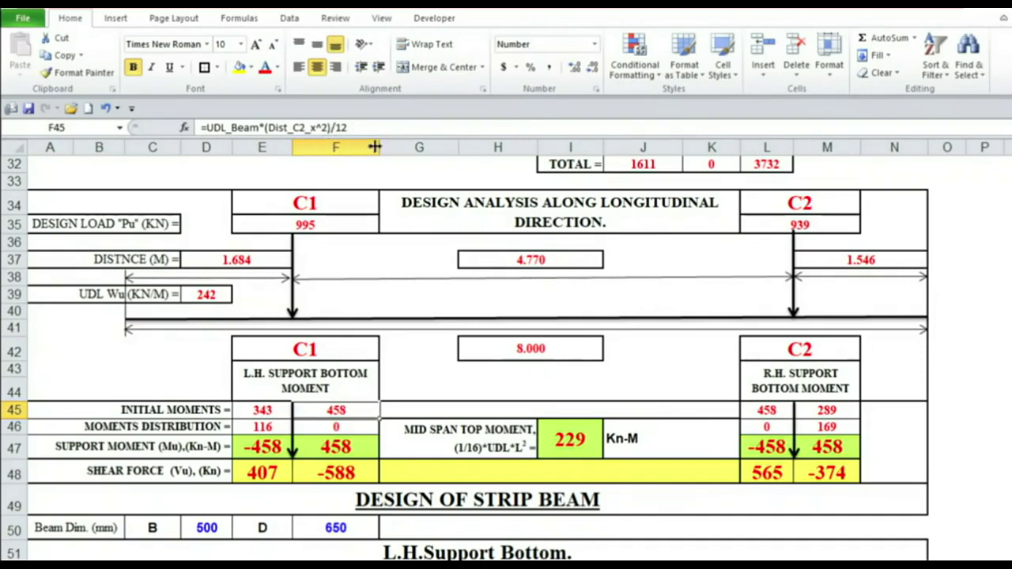
left_click(653, 292)
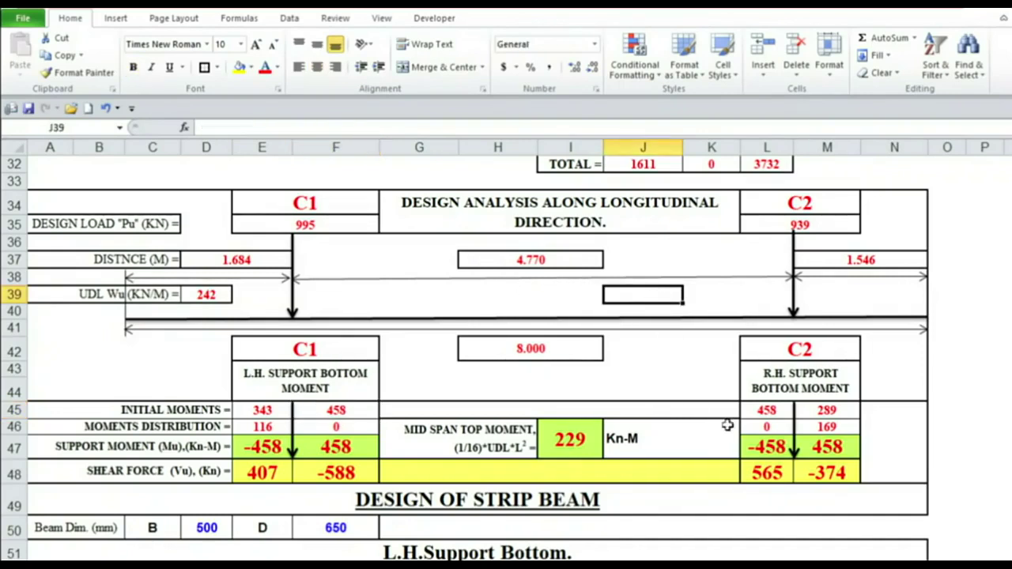
- Examine the initial moment and moment distribution formulas on both sides of support C2
left_click(769, 411)
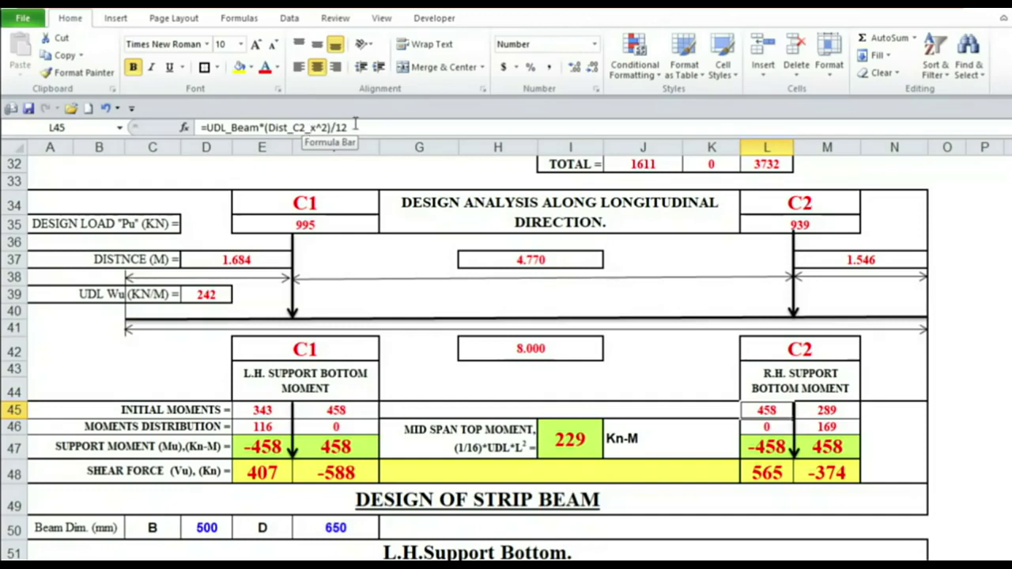
key("Down")
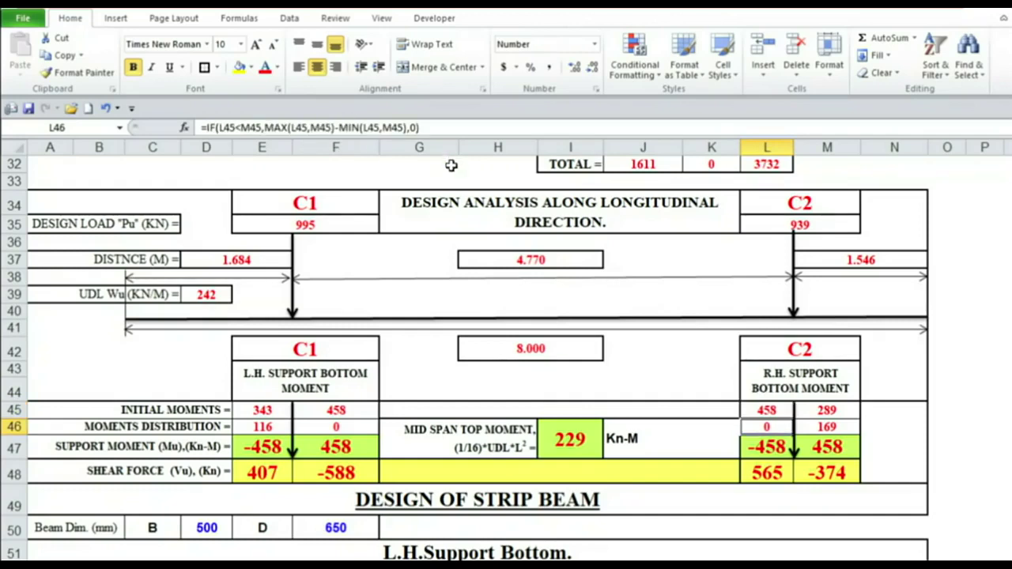
left_click(814, 411)
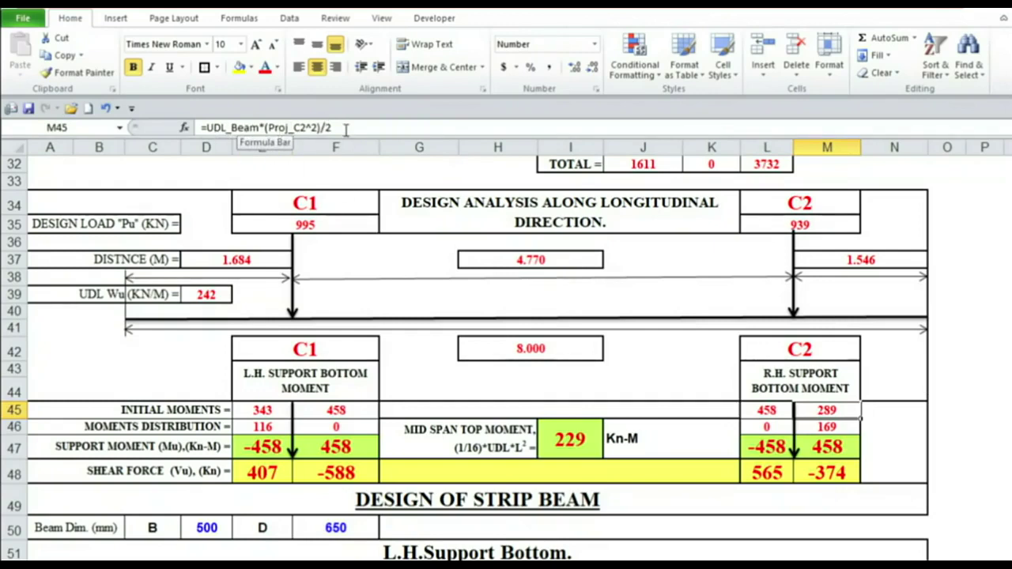
key("Down")
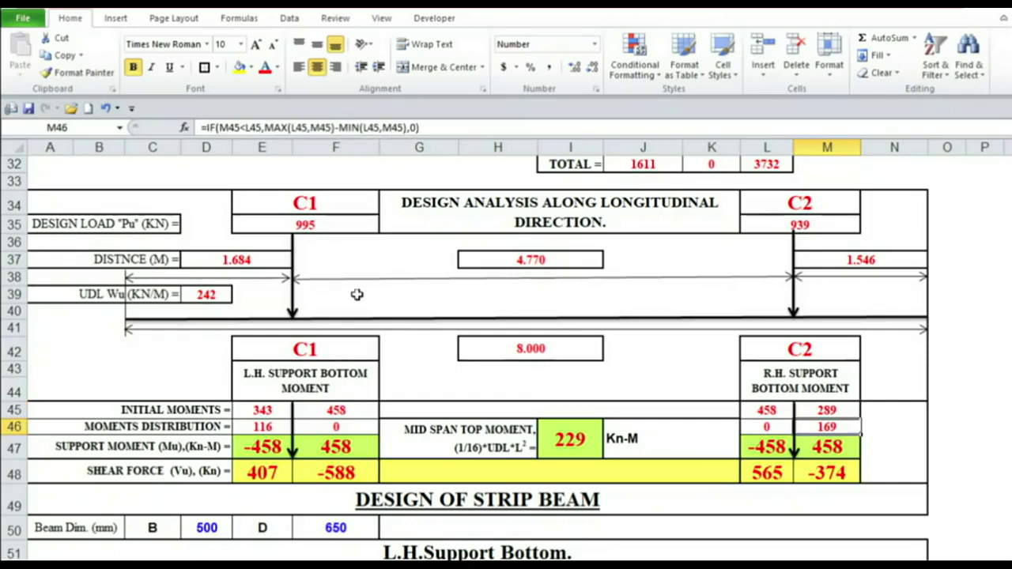
- Compare the IF formulas of the moment distribution row across supports C1 and C2
left_click(266, 431)
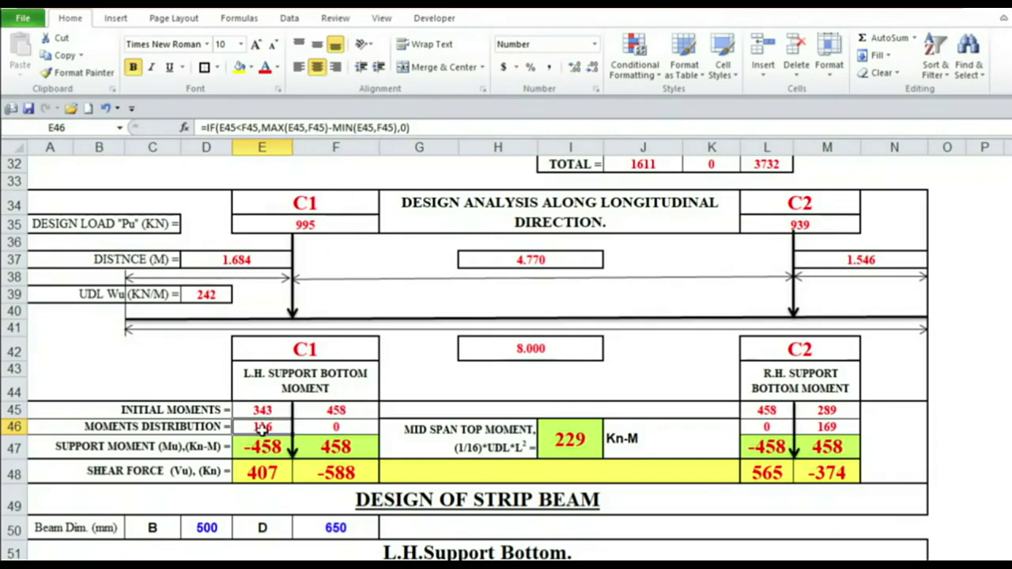
key("Right")
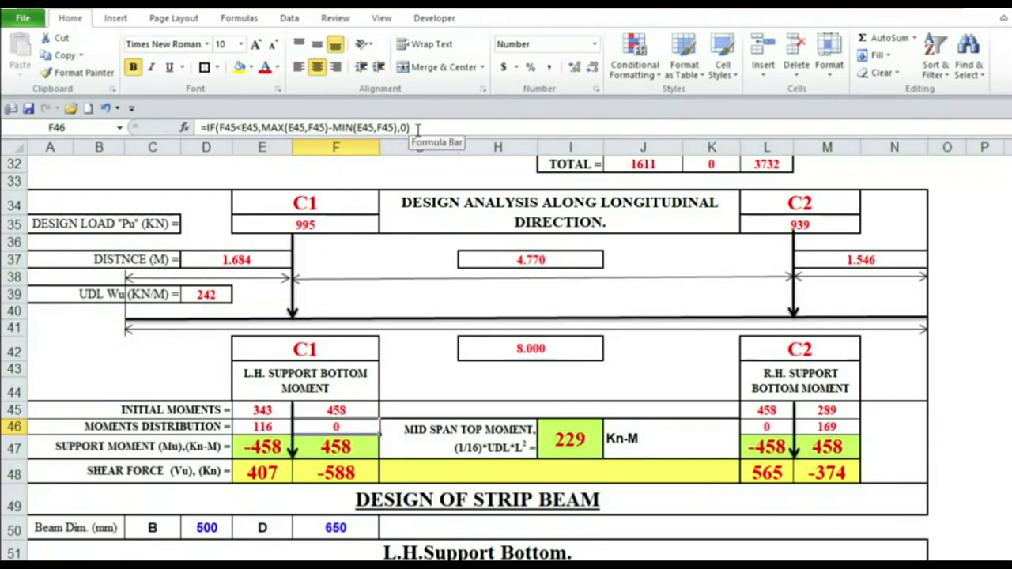
key("Down")
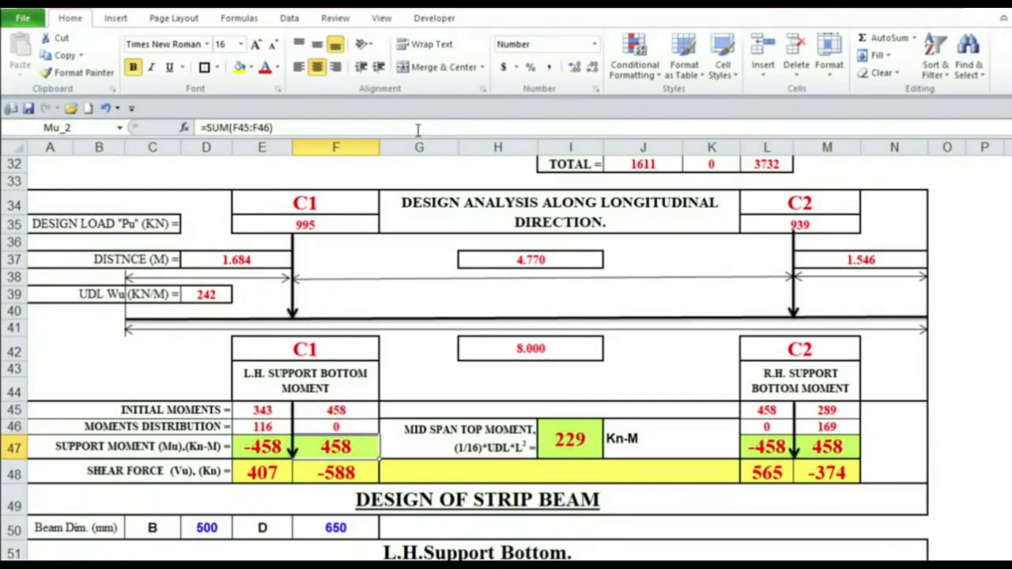
left_click(776, 428)
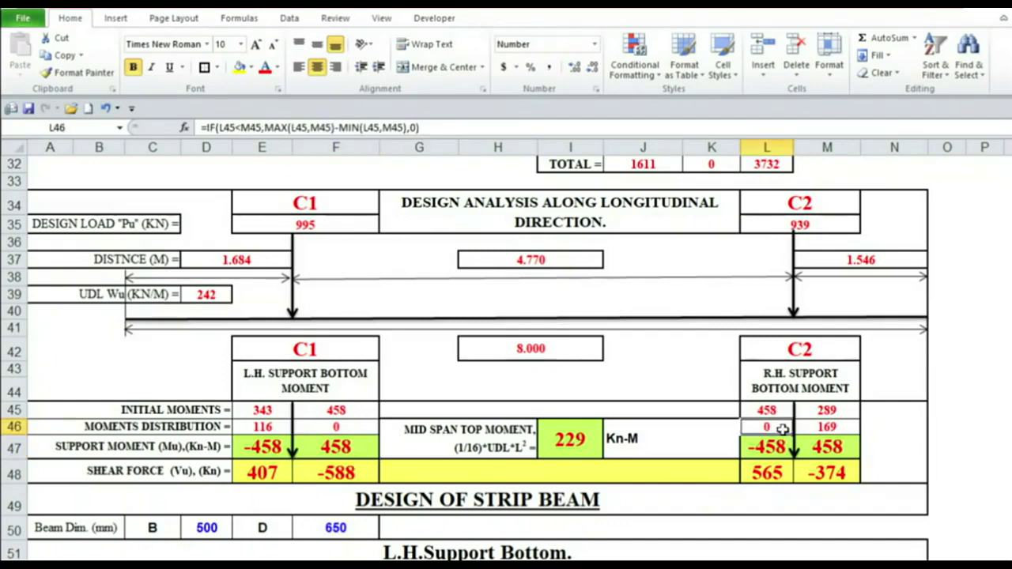
left_click(825, 428)
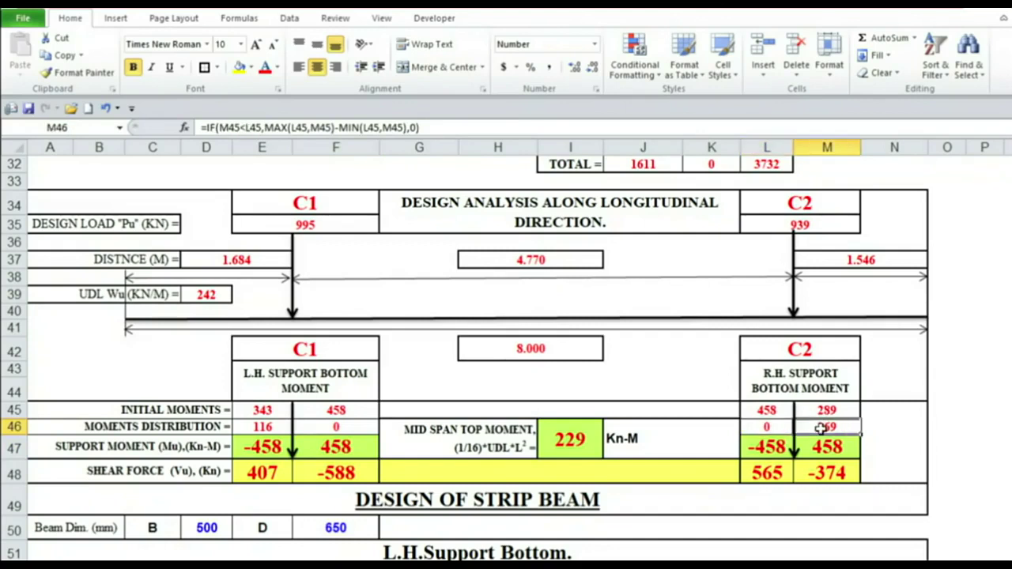
left_click(518, 329)
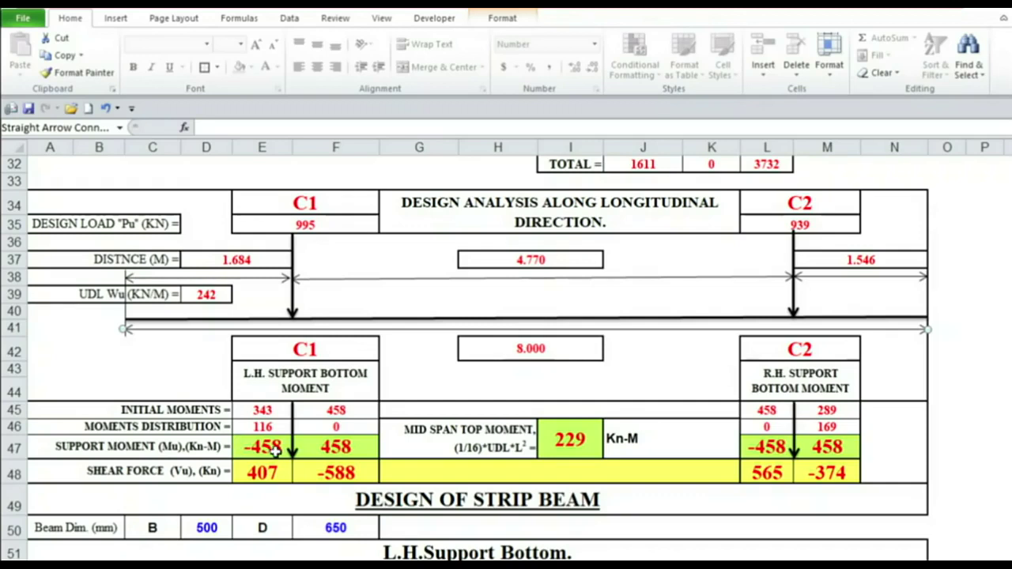
- Inspect the support moment (Mu) sums at C1 and C2 and the mid-span top moment formula
left_click(274, 448)
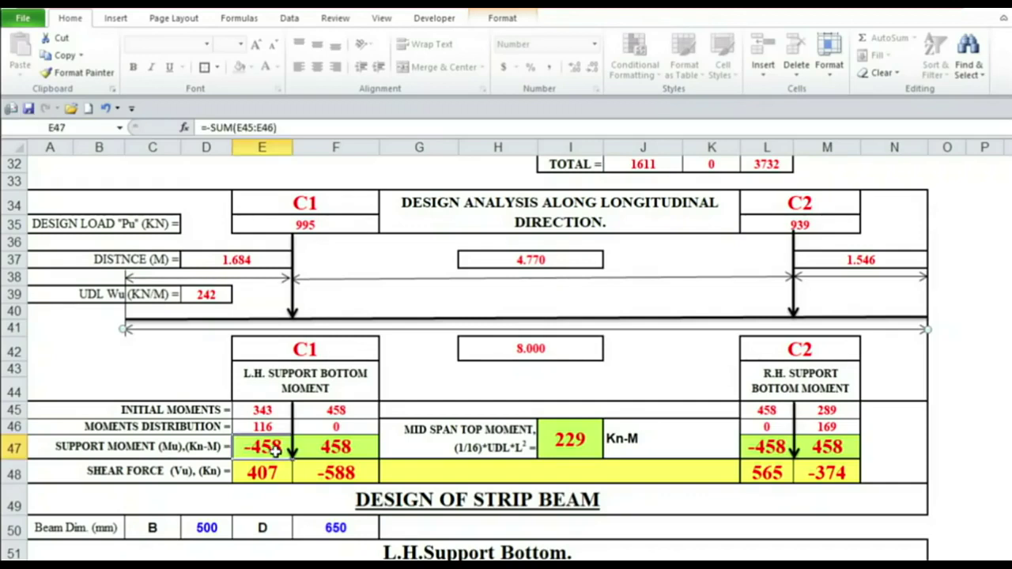
left_click(329, 448)
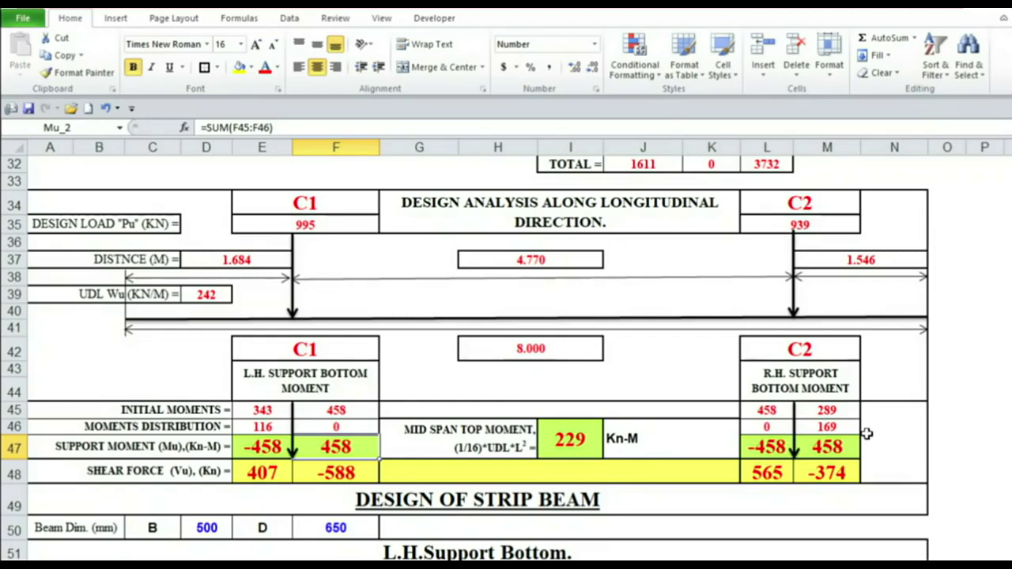
left_click(830, 444)
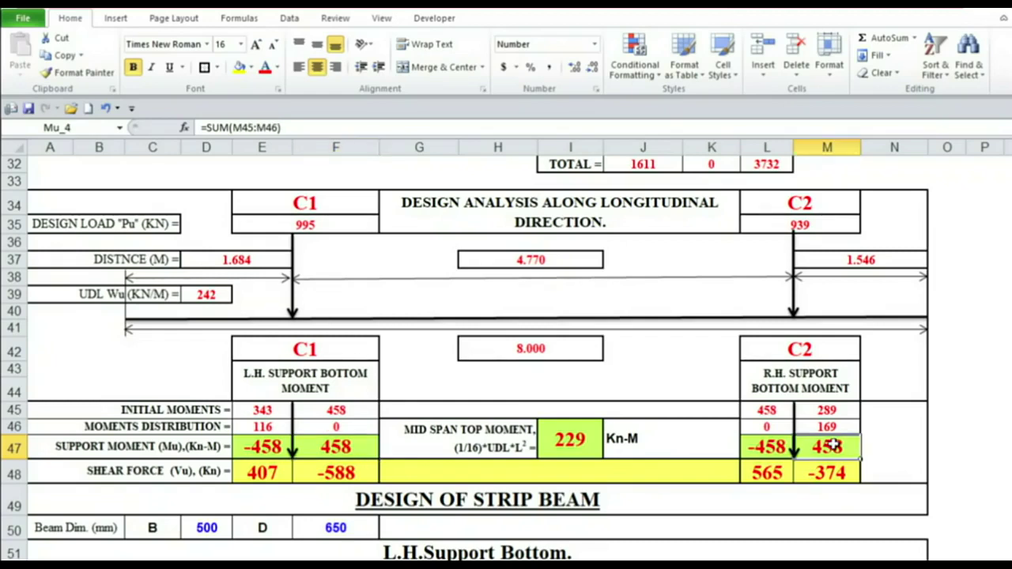
left_click(570, 440)
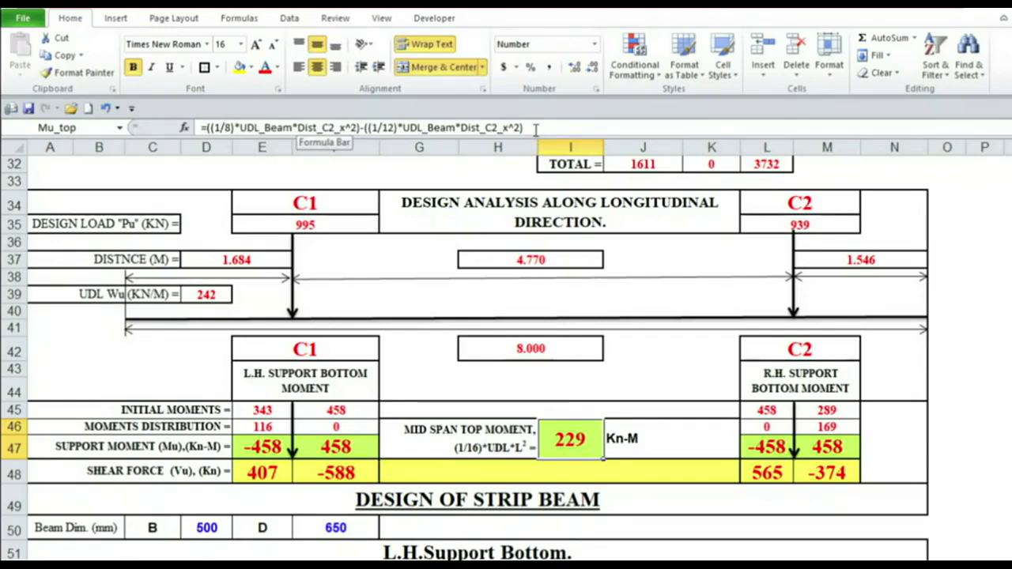
key("Return")
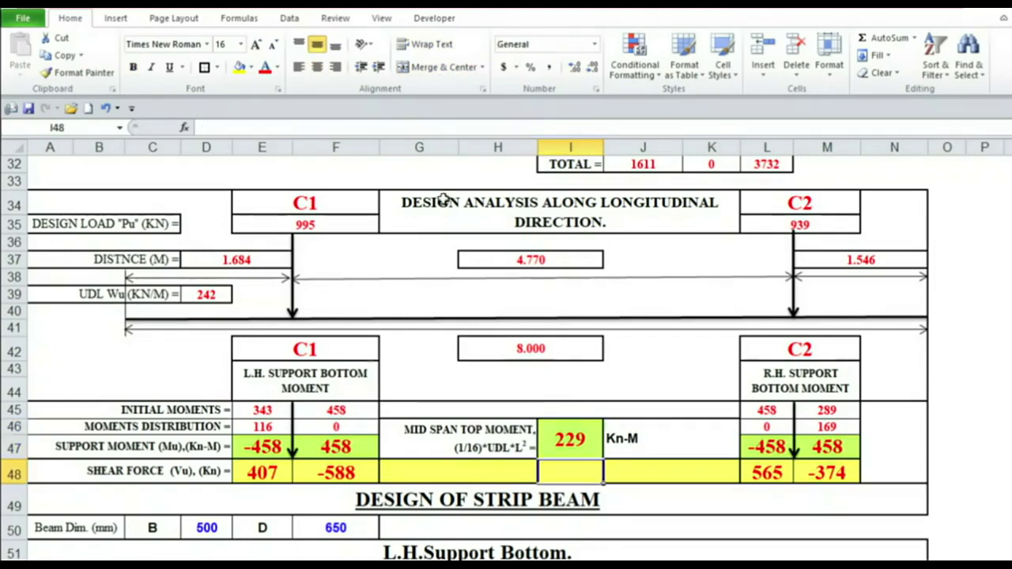
- Examine the shear force formulas on both sides of C1 and on the inner side of C2 against the design loads
left_click(268, 468)
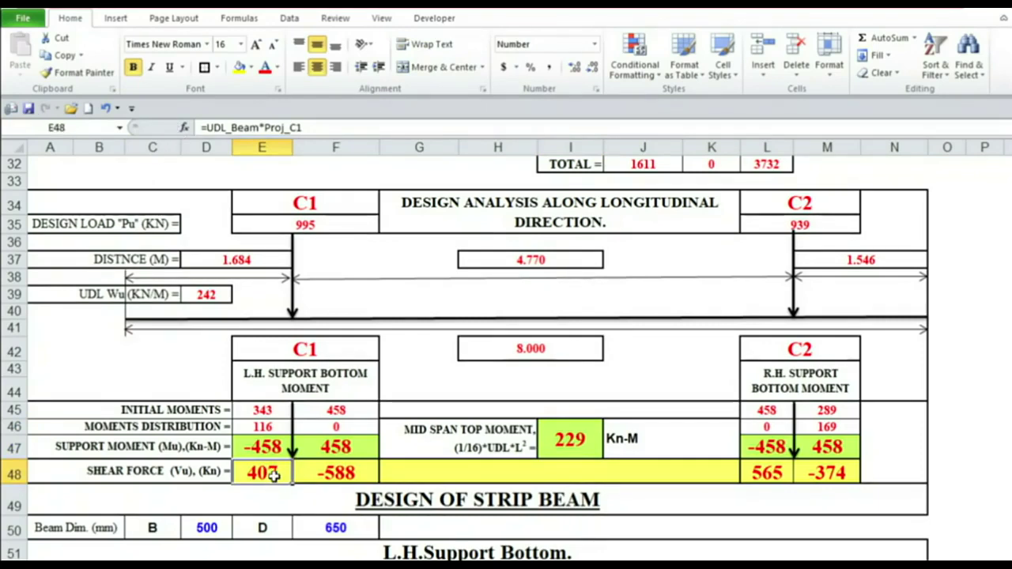
left_click(346, 472)
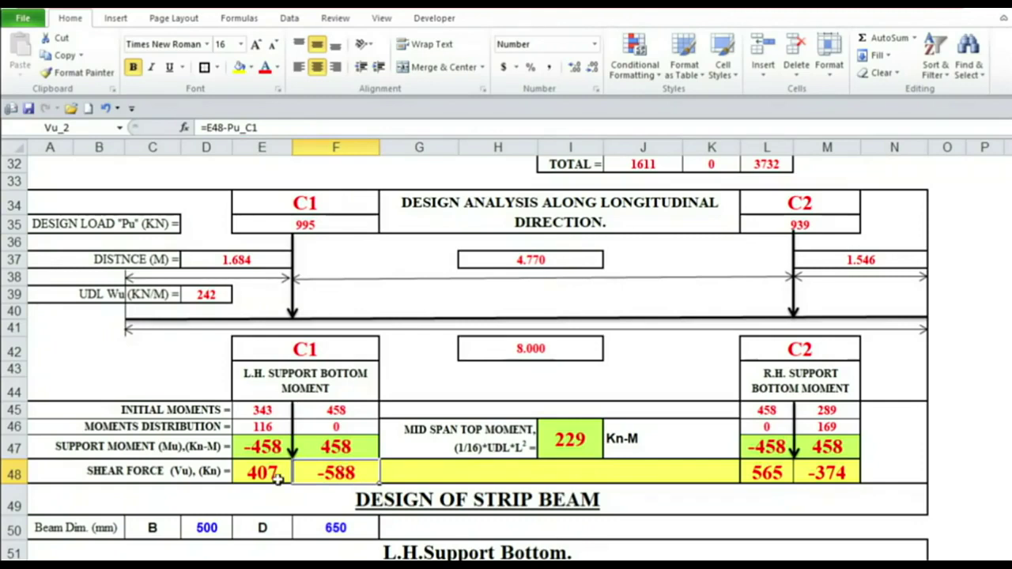
left_click(777, 472)
scroll(771, 498, "up", 1)
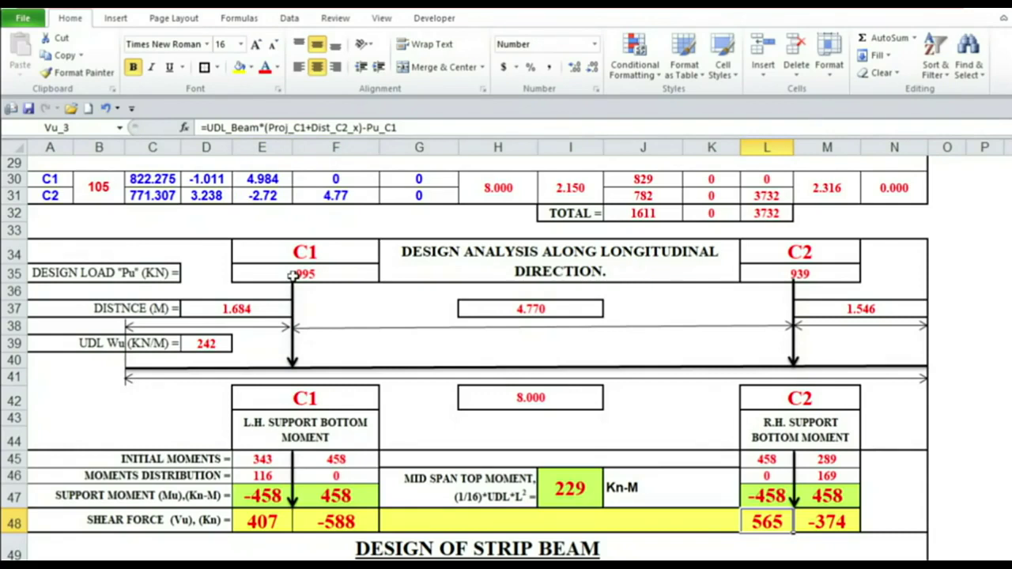
- Compare the shear force formulas on both sides of C2 and check the C2 design load formula
left_click(824, 524)
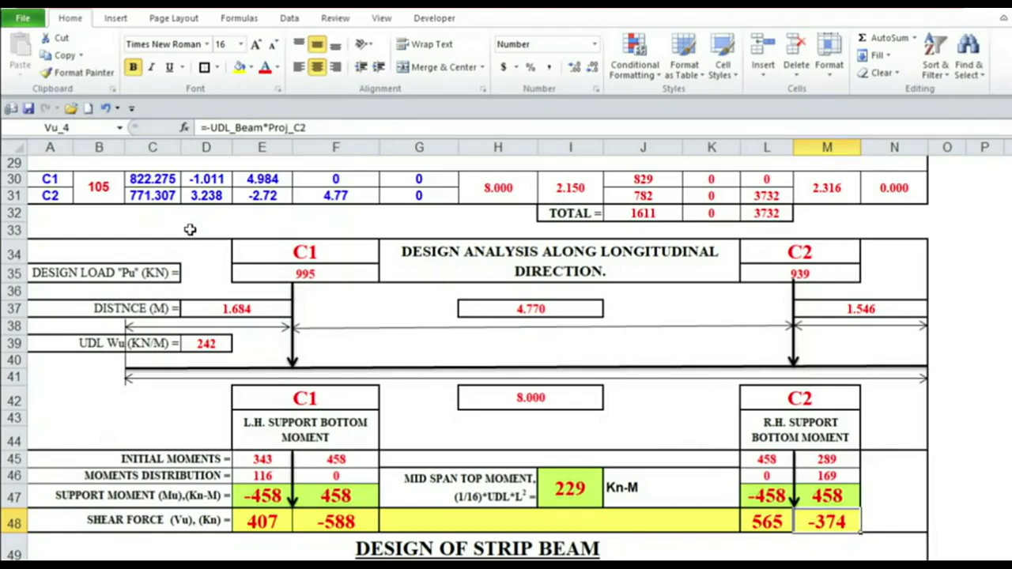
left_click(774, 524)
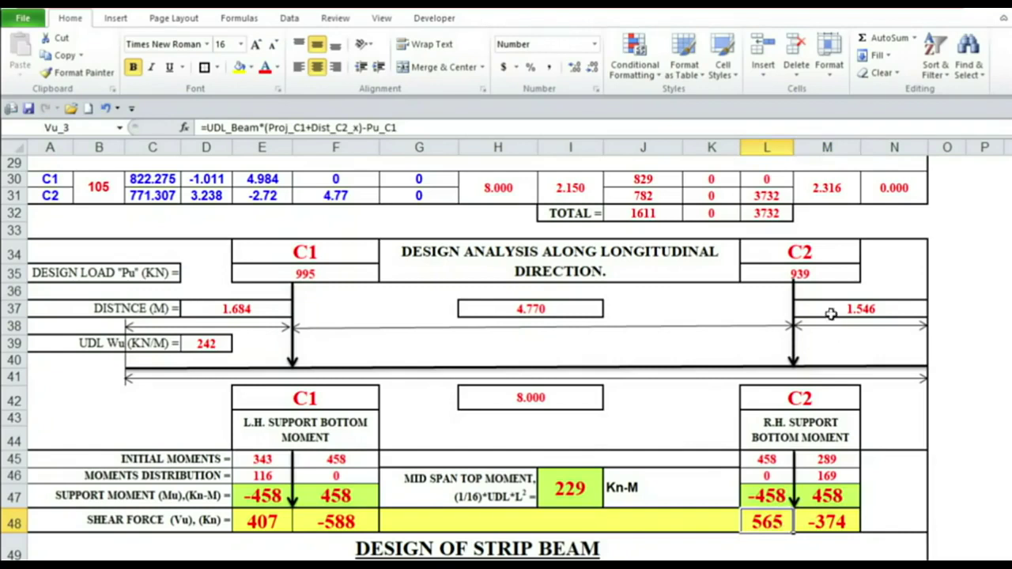
left_click(812, 274)
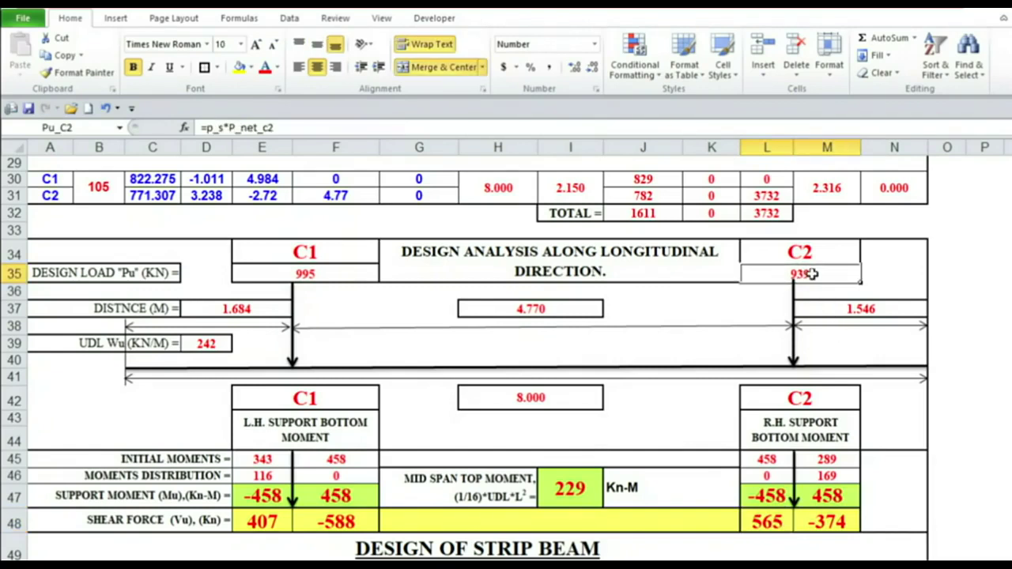
left_click(1006, 398)
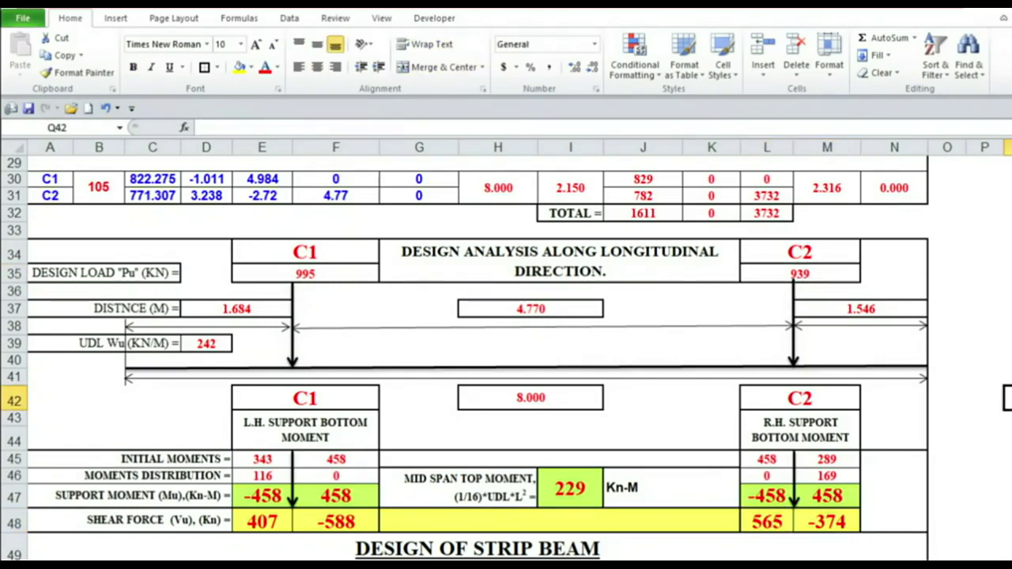
left_click(824, 522)
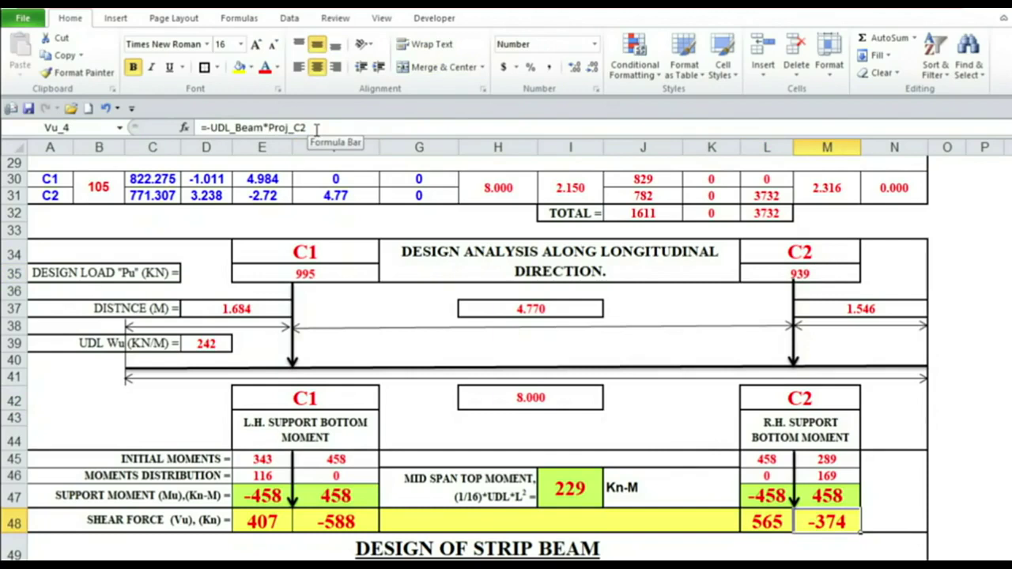
- Inspect the strip beam depth and the bar number and diameter inputs of the L.H. Support Bottom design
scroll(577, 328, "down", 1)
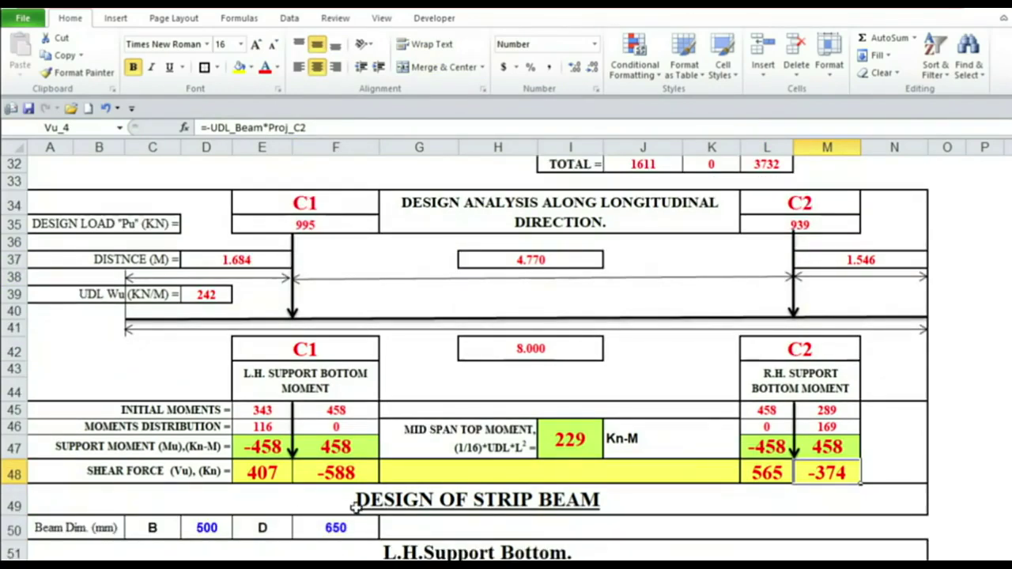
left_click(345, 528)
scroll(412, 350, "down", 2)
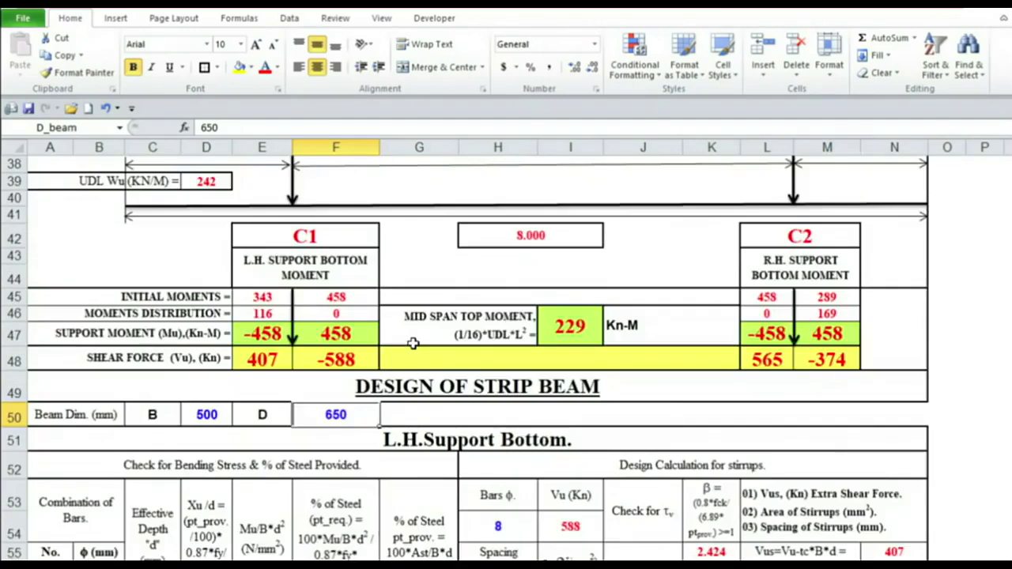
scroll(413, 344, "down", 2)
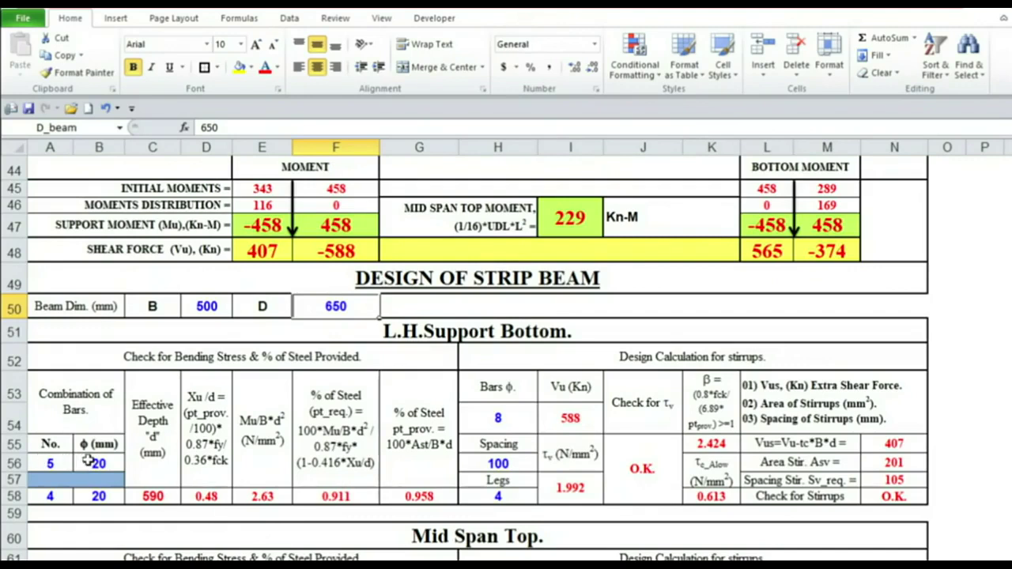
left_click(90, 462)
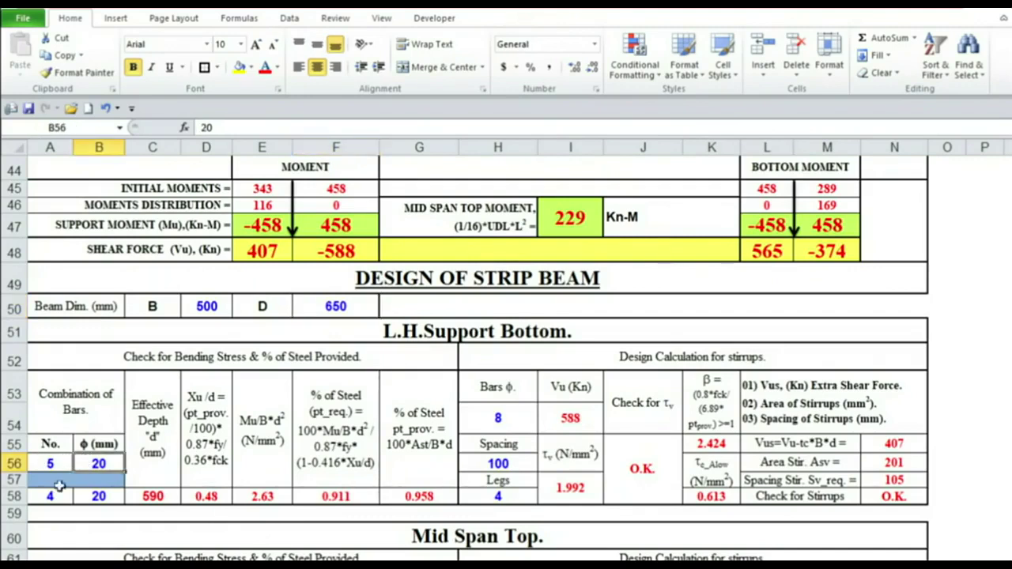
left_click(50, 498)
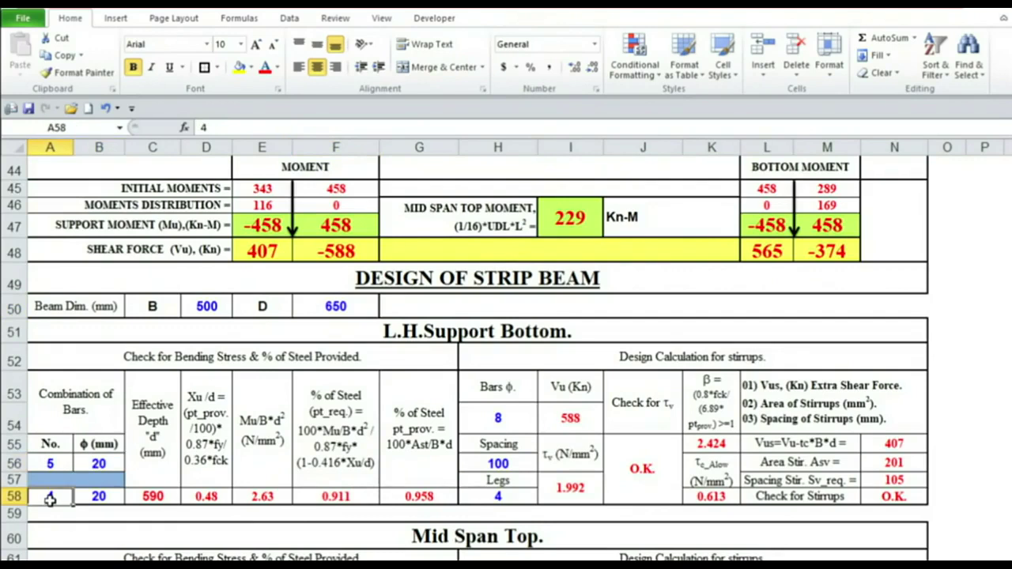
left_click(100, 498)
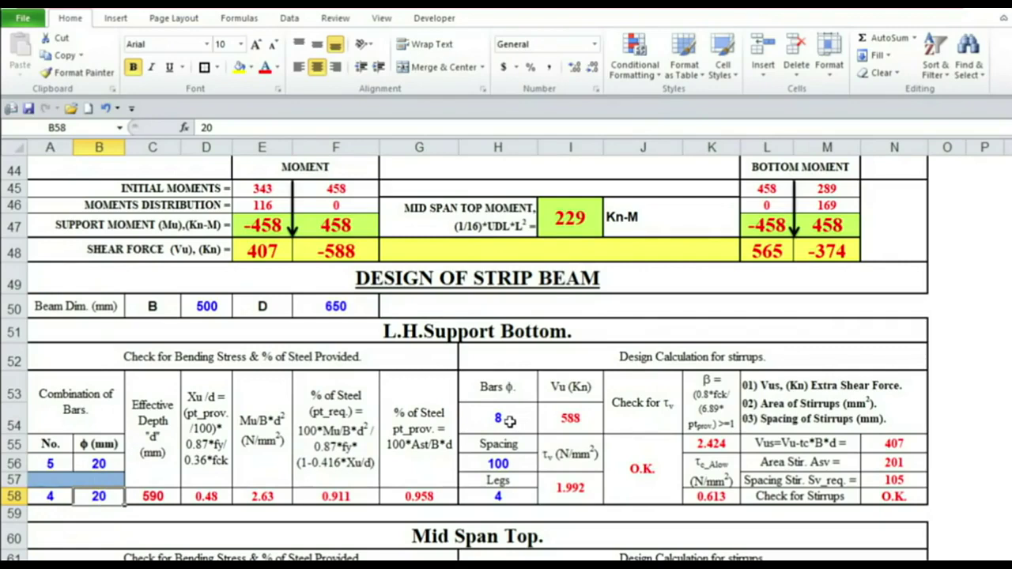
- Inspect the stirrup diameter, spacing and legs inputs of the L.H. Support Bottom design
left_click(510, 422)
left_click(508, 461)
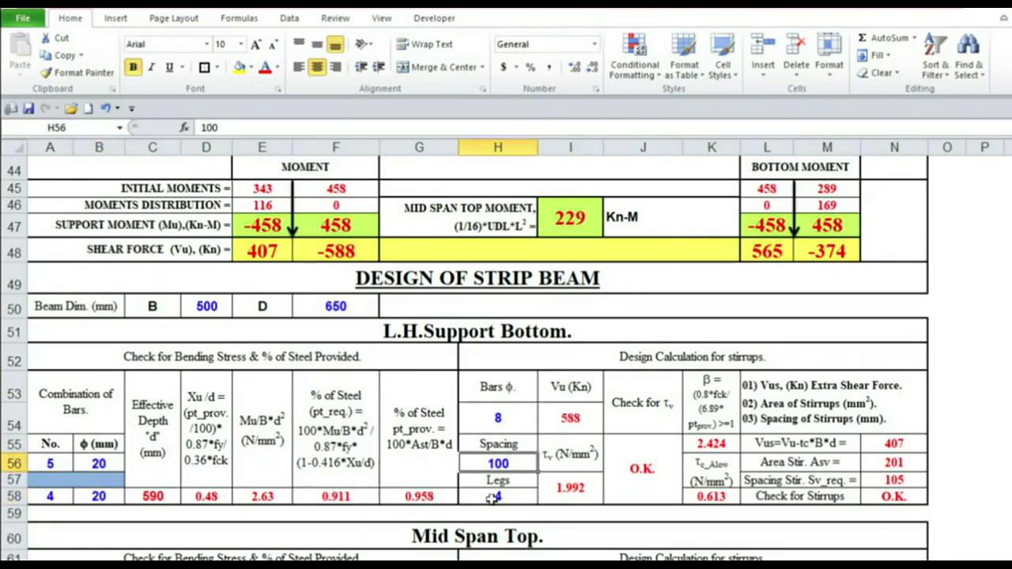
left_click(491, 496)
- Examine the effective depth, Xu/d and Mu/B*d² formulas of the L.H. Support Bottom bending check
left_click(154, 496)
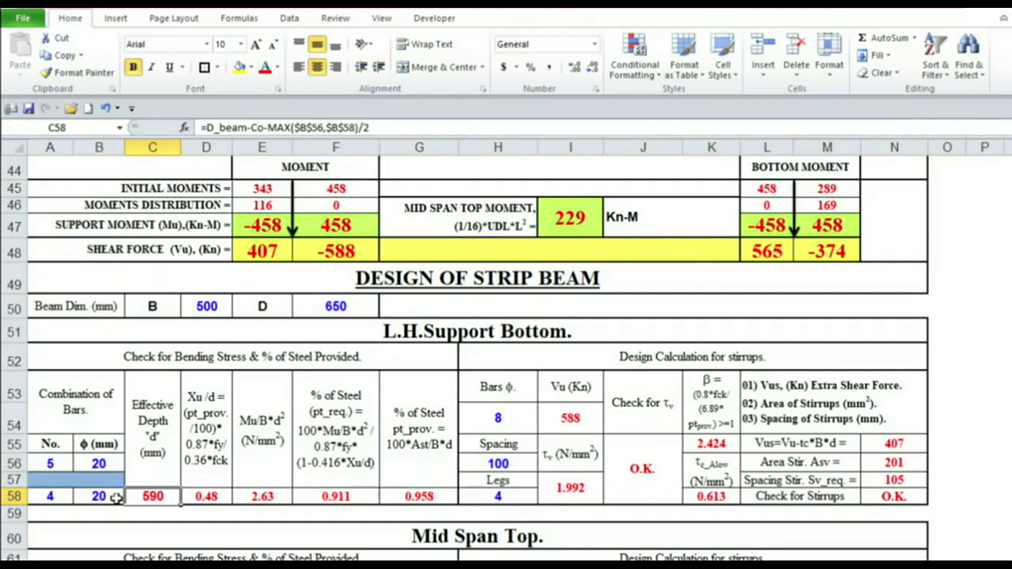
left_click(237, 486)
left_click(208, 497)
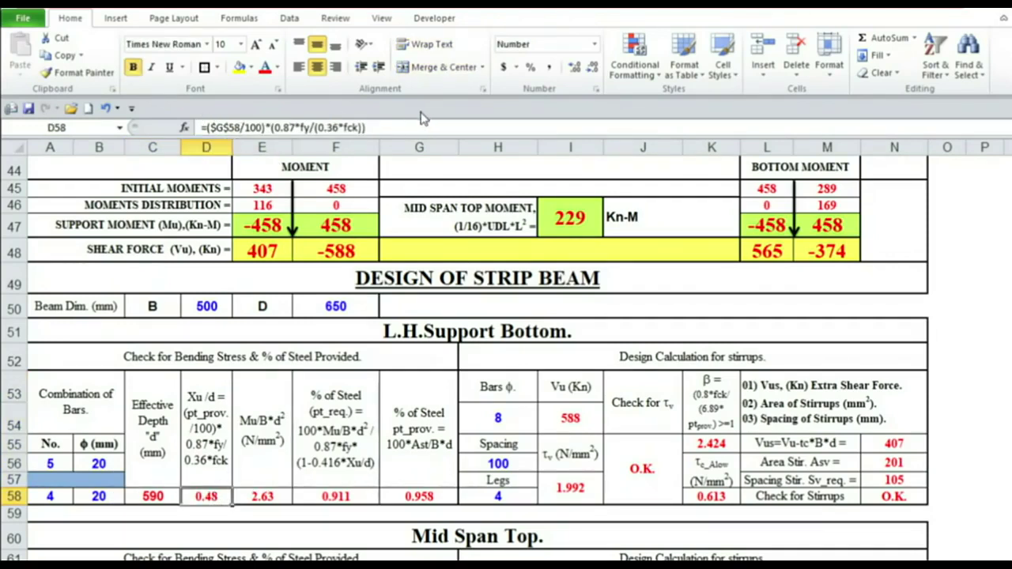
left_click(267, 497)
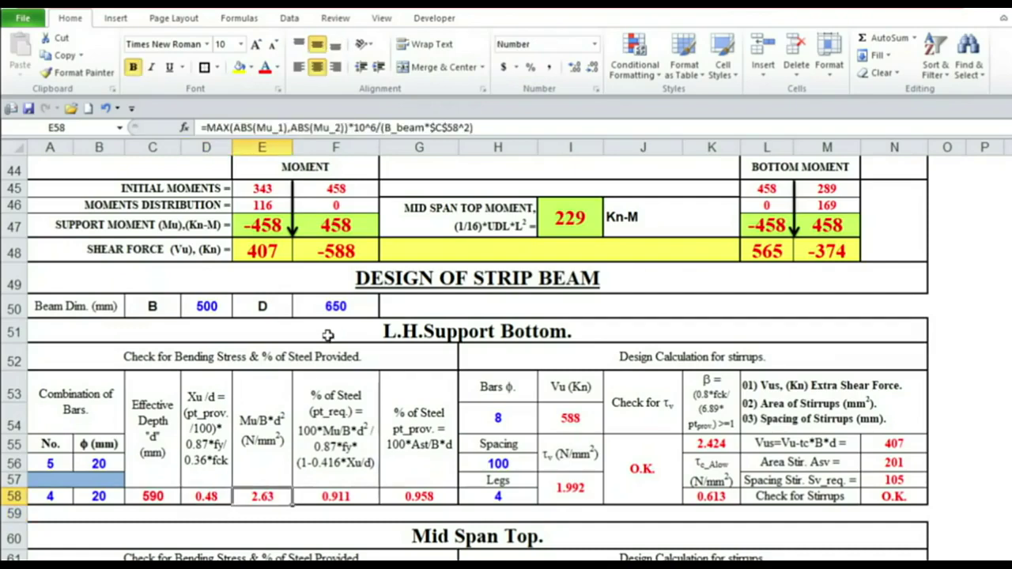
scroll(329, 332, "up", 1)
scroll(327, 337, "down", 2)
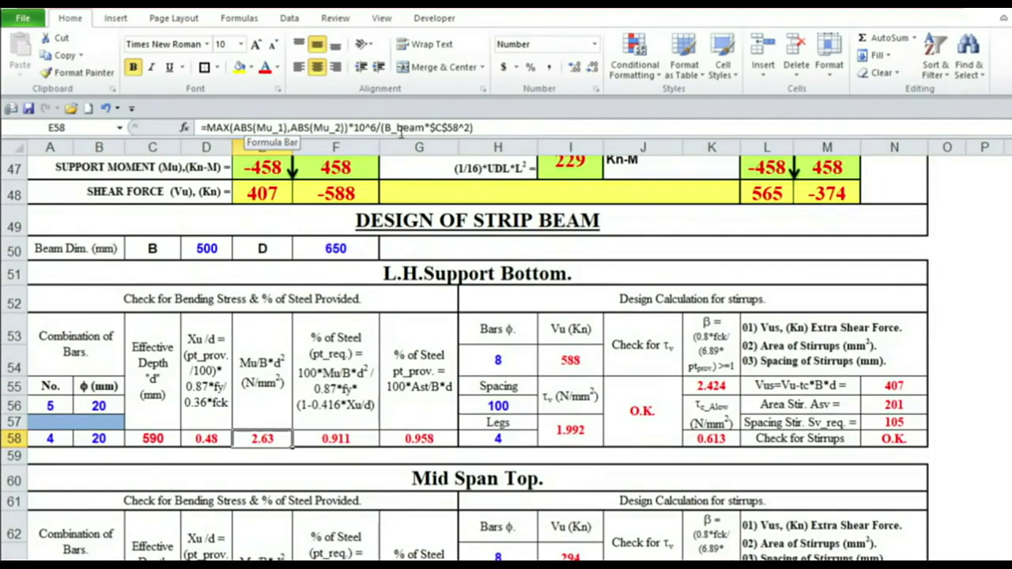
left_click(485, 124)
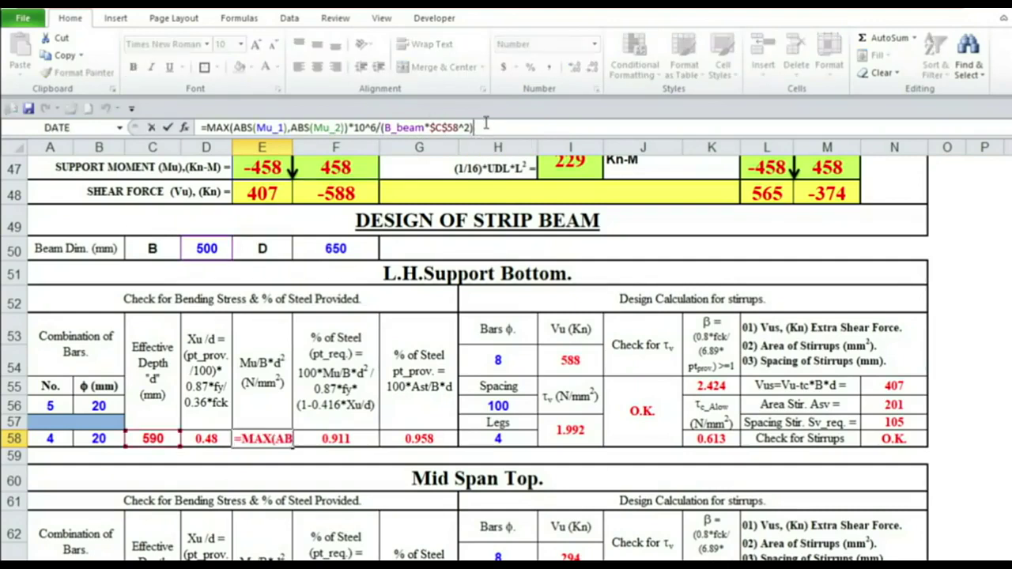
key("Return")
- Try a 16 mm diameter for the second-row bars of the L.H. Support Bottom and restore it to 20 mm
left_click(86, 442)
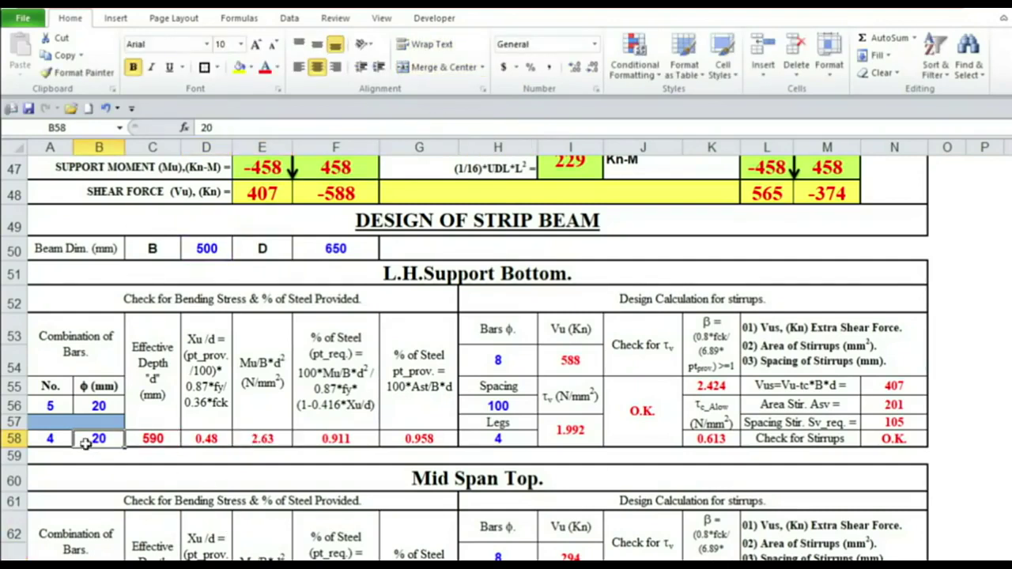
type("16")
key("Return")
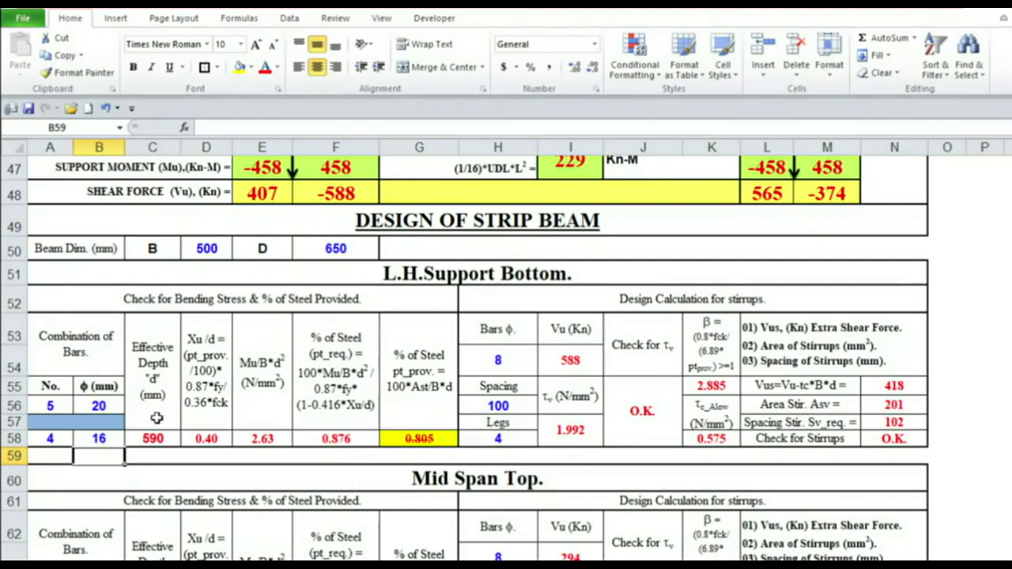
left_click(101, 439)
type("20")
key("Return")
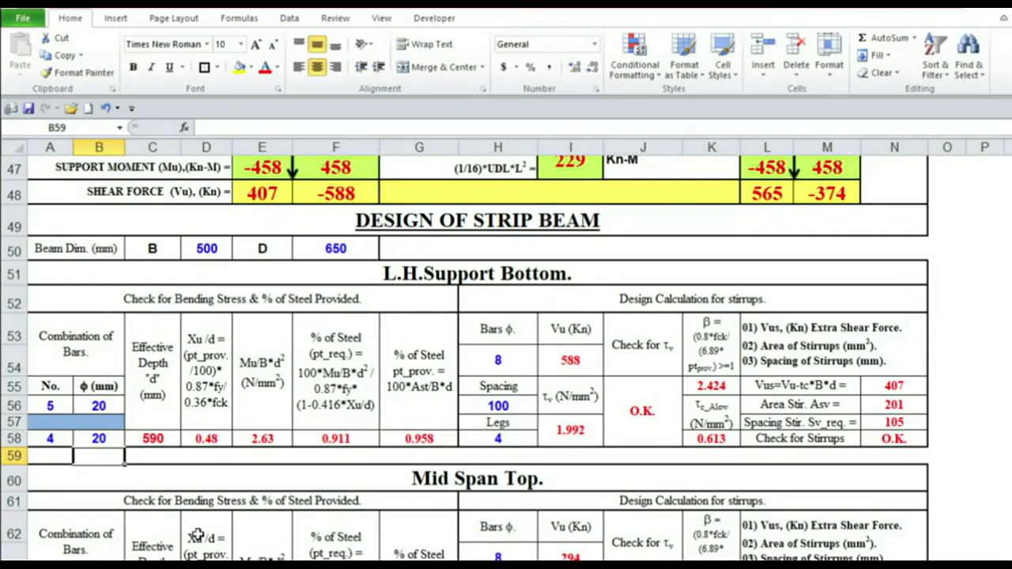
left_click(144, 480)
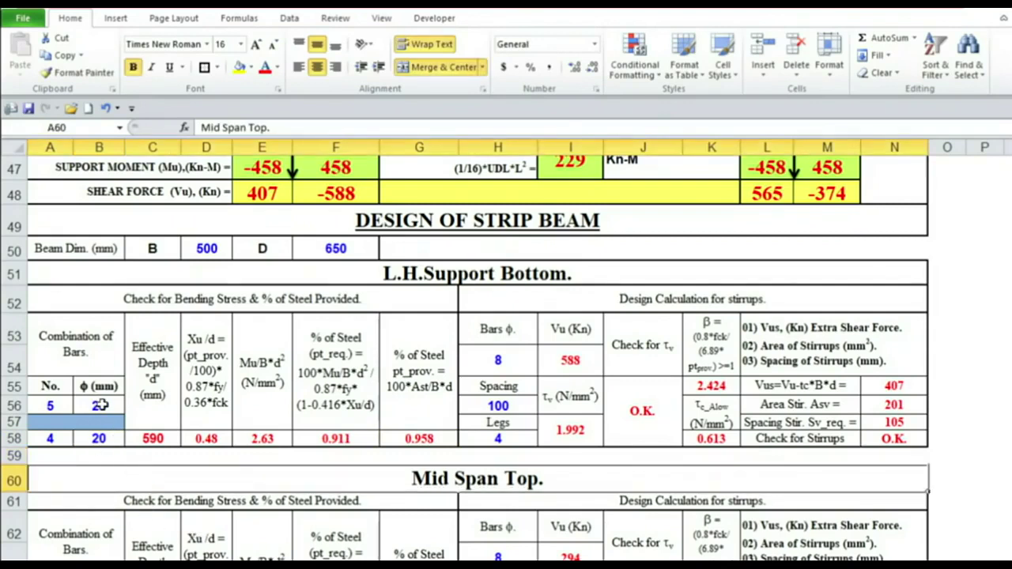
- Set the first-row bar diameter of the L.H. Support Bottom to 32 mm
left_click(100, 405)
type("32")
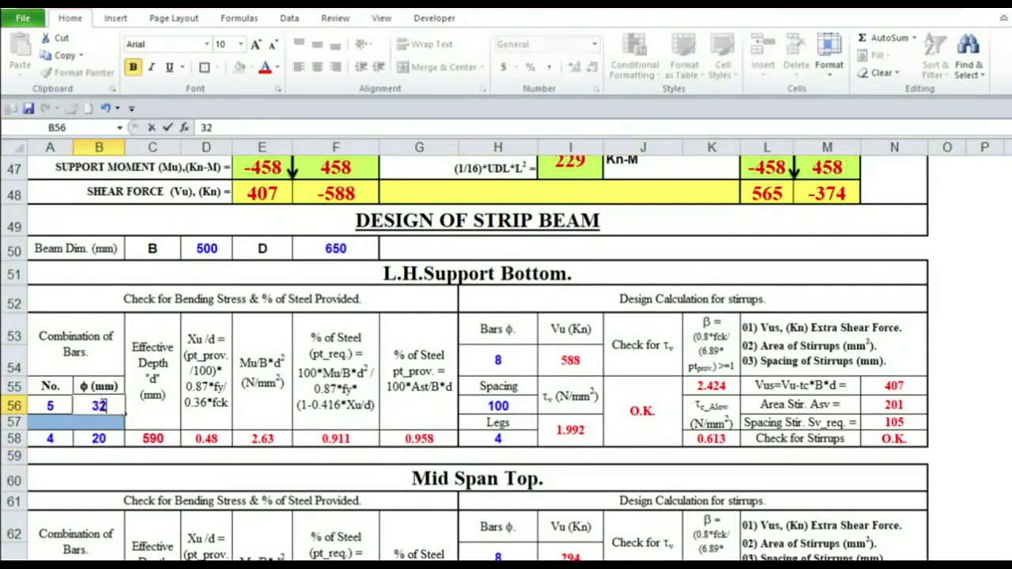
key("Return")
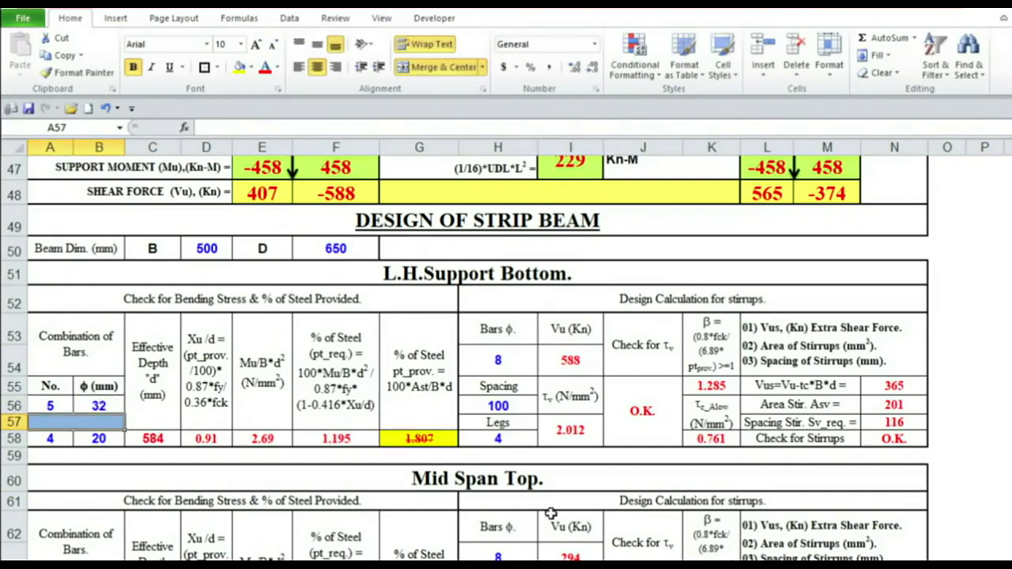
- Examine the provided steel percentage formula for the L.H. Support Bottom and compare its result with pt,lim in the Flexural Design Parameters
left_click(419, 437)
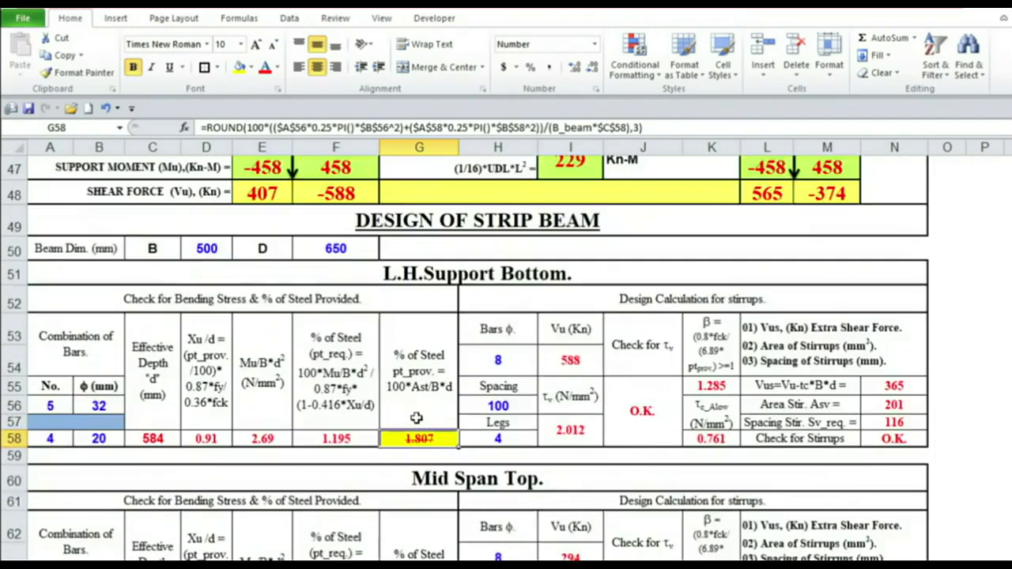
scroll(421, 413, "up", 6)
scroll(421, 413, "up", 9)
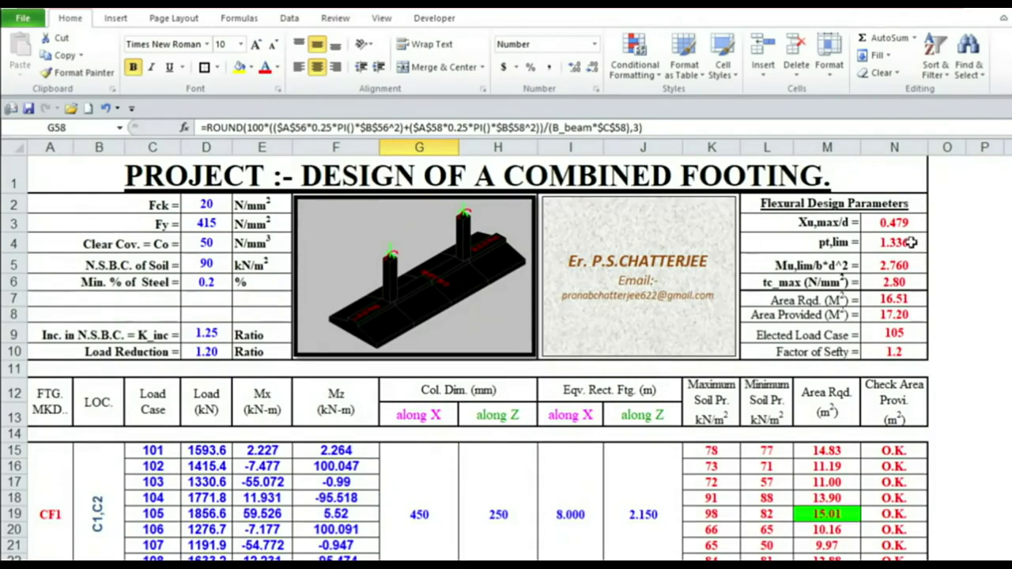
scroll(531, 361, "down", 3)
scroll(532, 361, "down", 6)
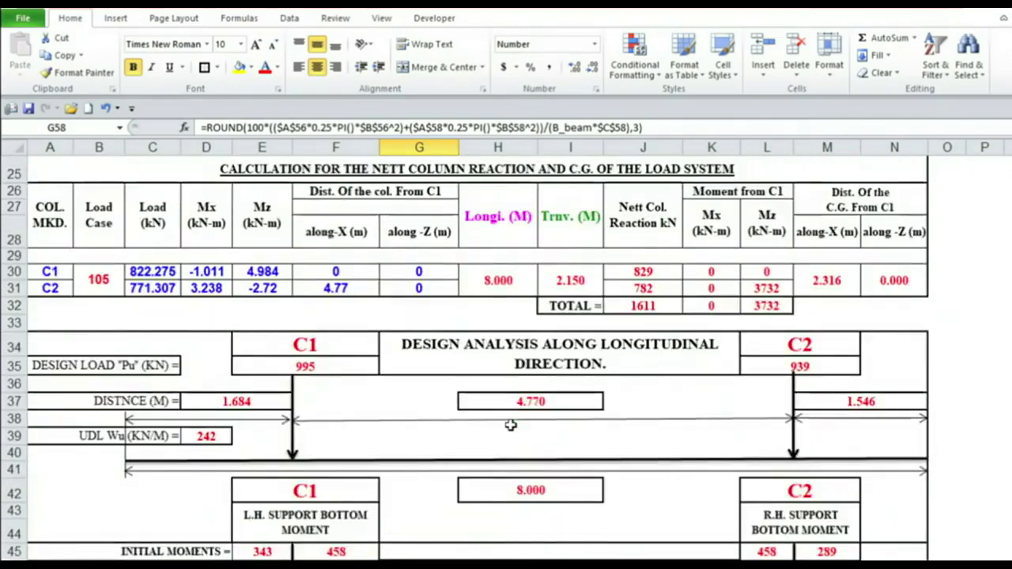
scroll(511, 425, "up", 1)
scroll(511, 426, "down", 4)
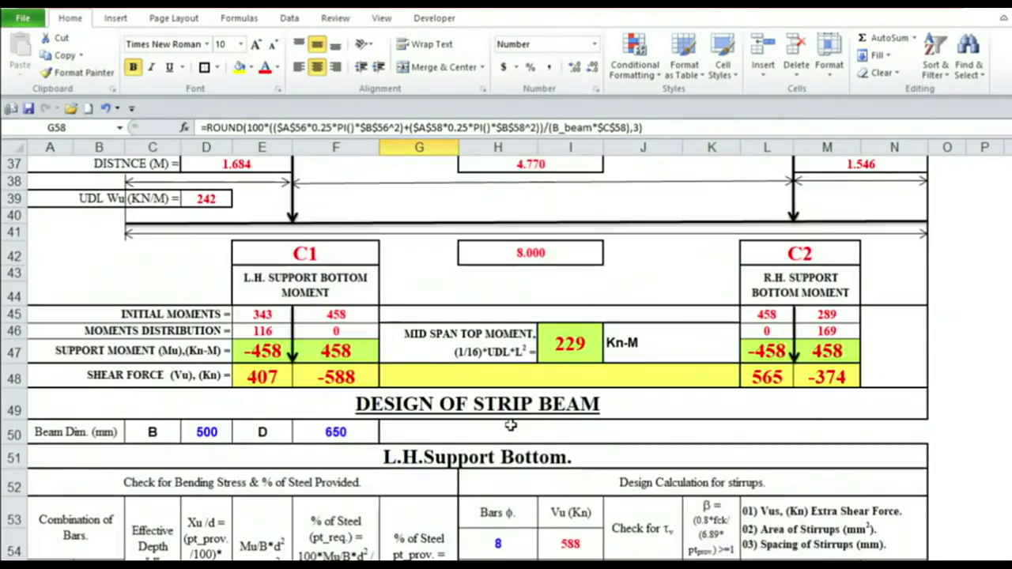
scroll(510, 425, "down", 2)
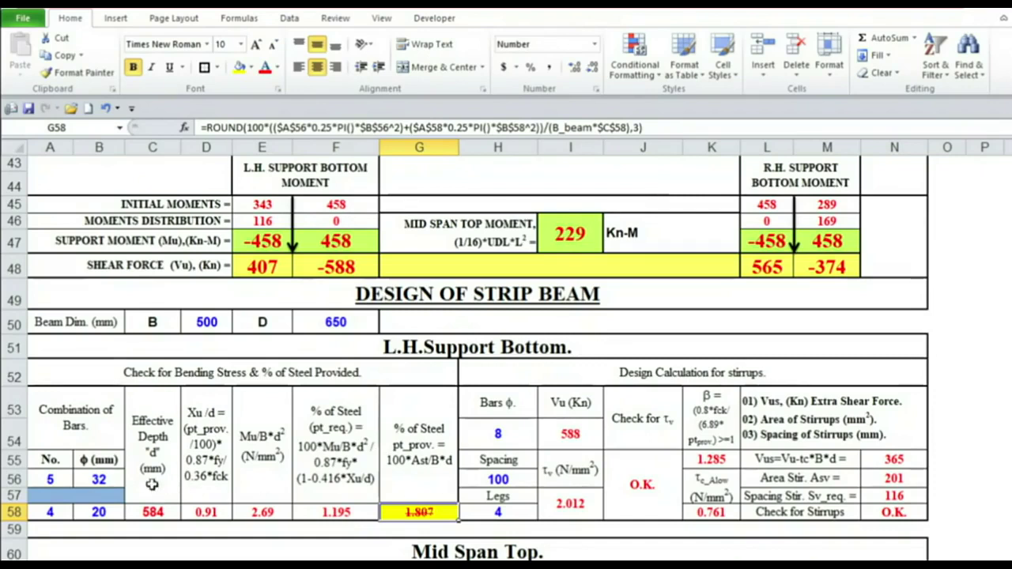
- Set the first-row bar diameter of the L.H. Support Bottom back to 20 mm
left_click(103, 478)
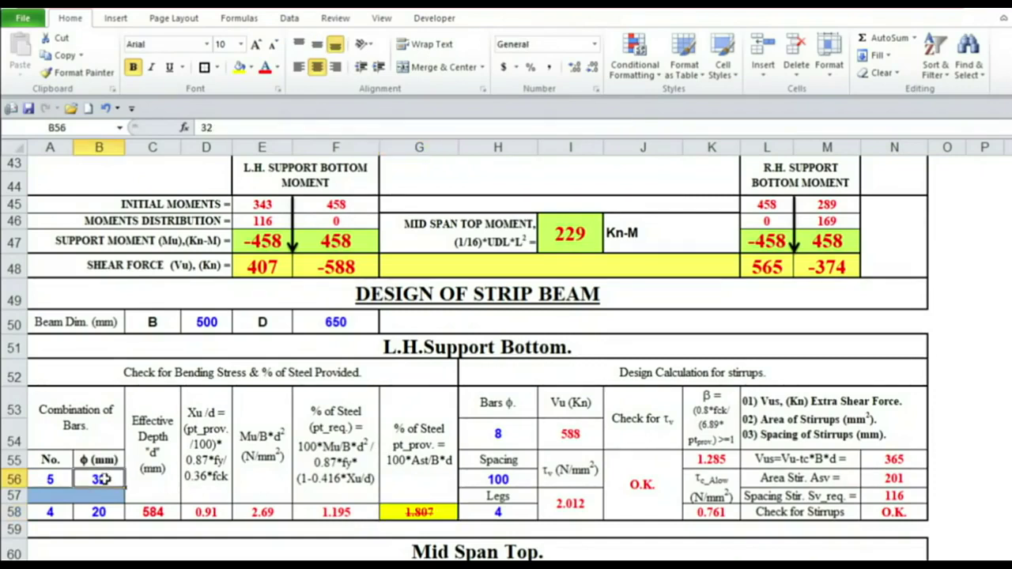
type("20")
key("Return")
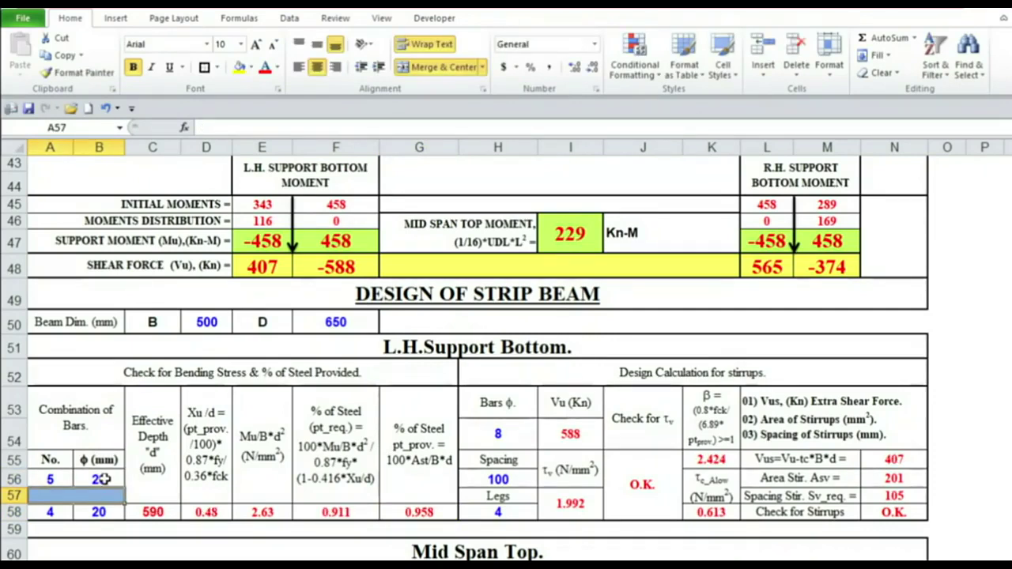
- Review the Mid Span Top and R.H. Support Bottom reinforcement and stirrup designs against the support moments, mid-span moment and shear forces
scroll(293, 391, "down", 2)
scroll(372, 324, "down", 3)
scroll(375, 325, "up", 3)
scroll(382, 319, "down", 3)
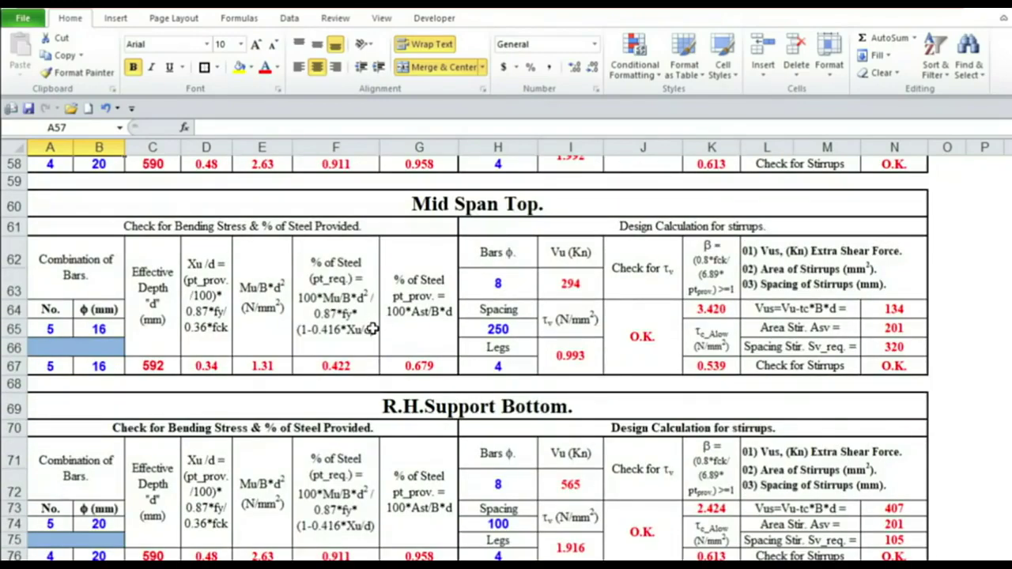
scroll(370, 328, "up", 6)
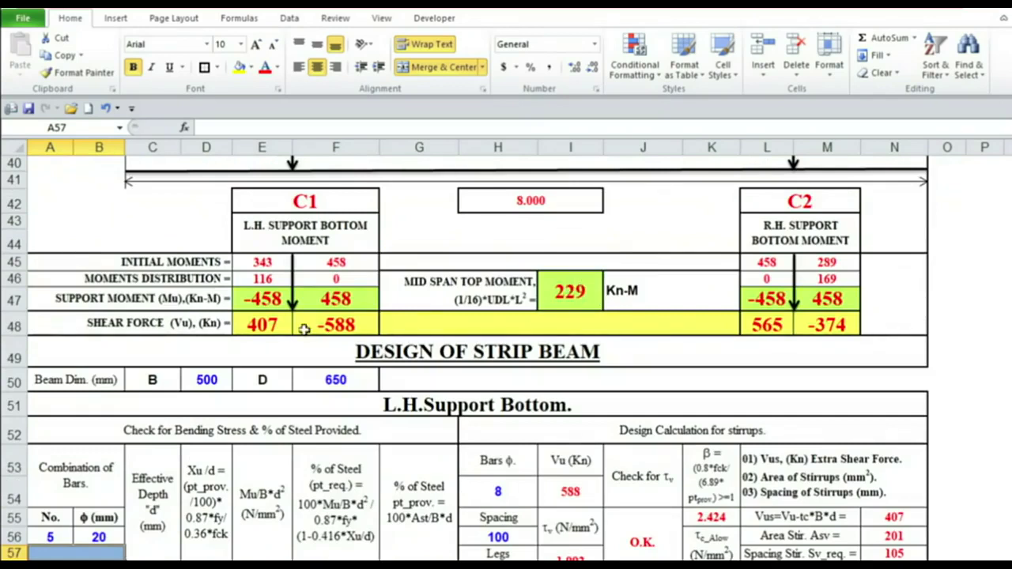
scroll(558, 295, "down", 1)
scroll(557, 294, "up", 1)
scroll(556, 296, "down", 1)
scroll(556, 296, "up", 2)
scroll(556, 298, "down", 6)
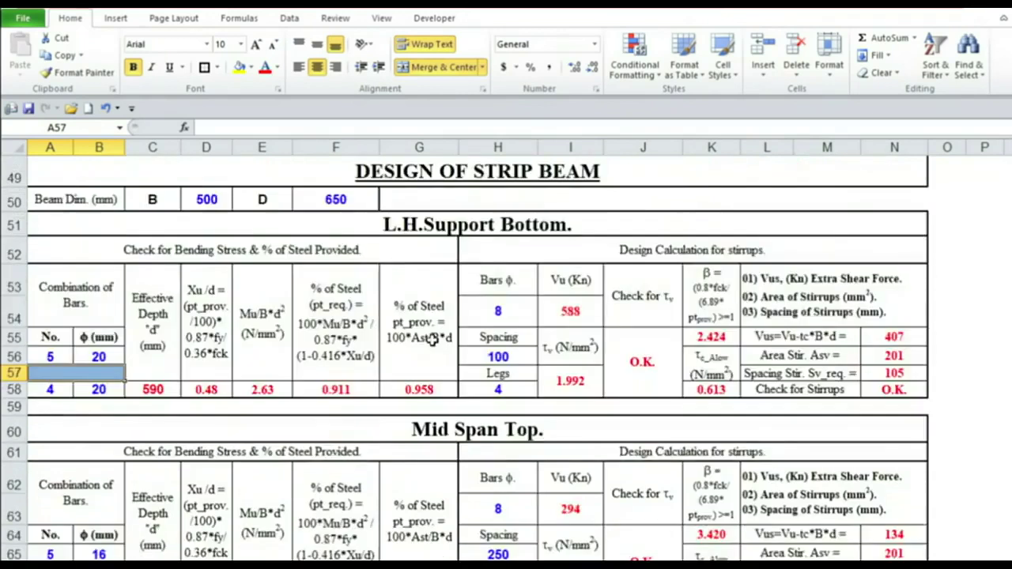
scroll(467, 345, "down", 2)
scroll(467, 345, "down", 1)
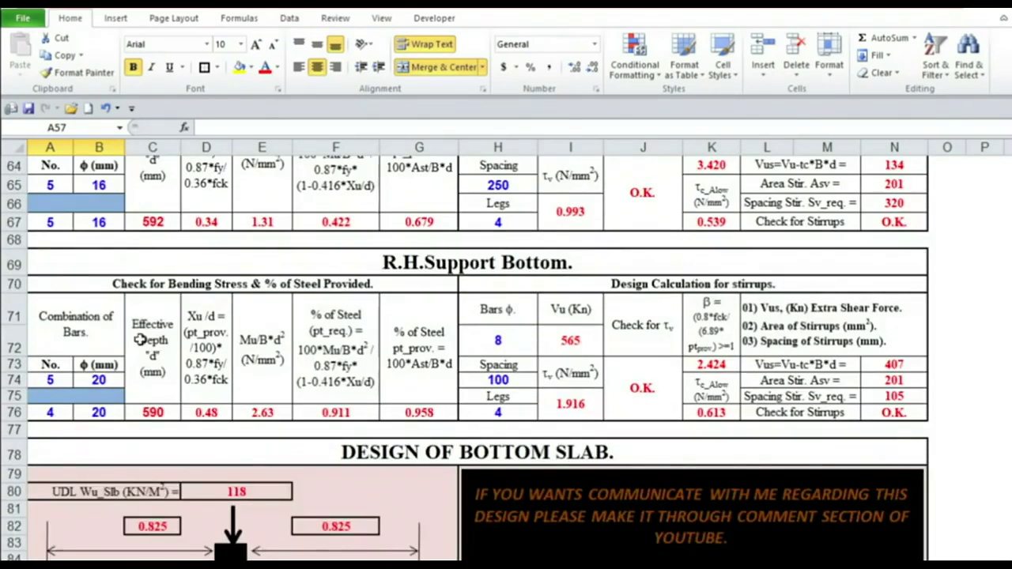